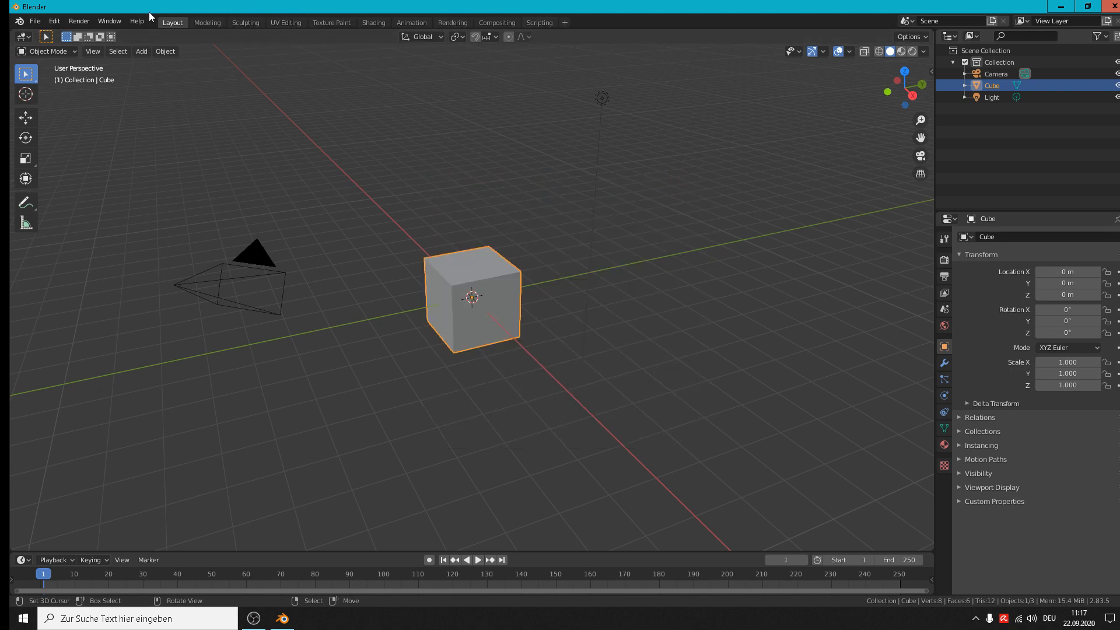
Step: Switch to the Shading workspace and show the cube's material properties
click(374, 22)
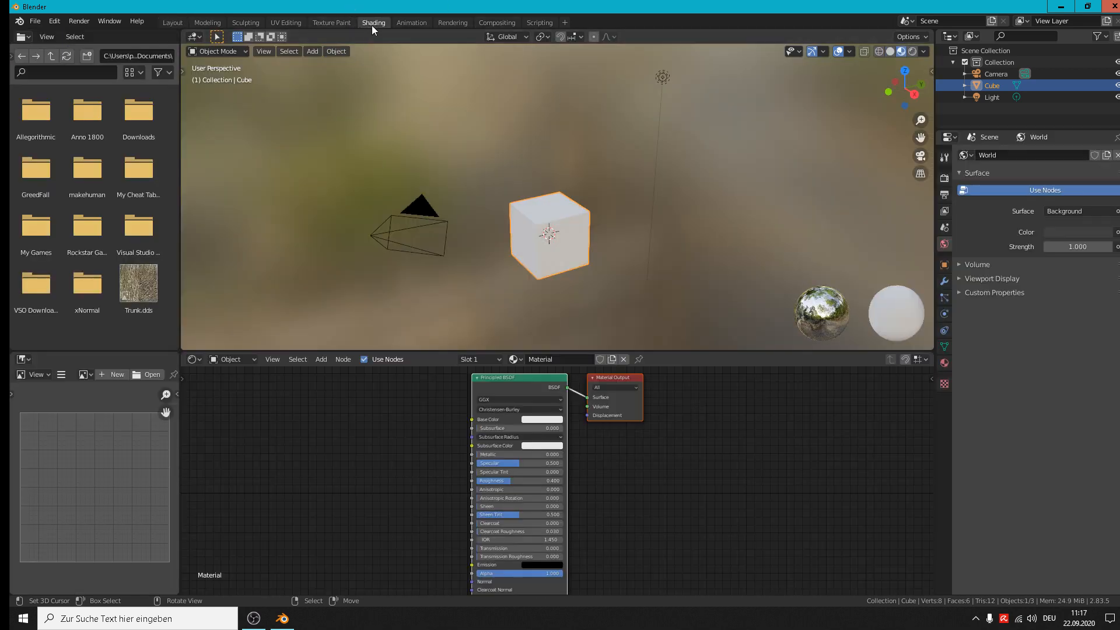
click(945, 363)
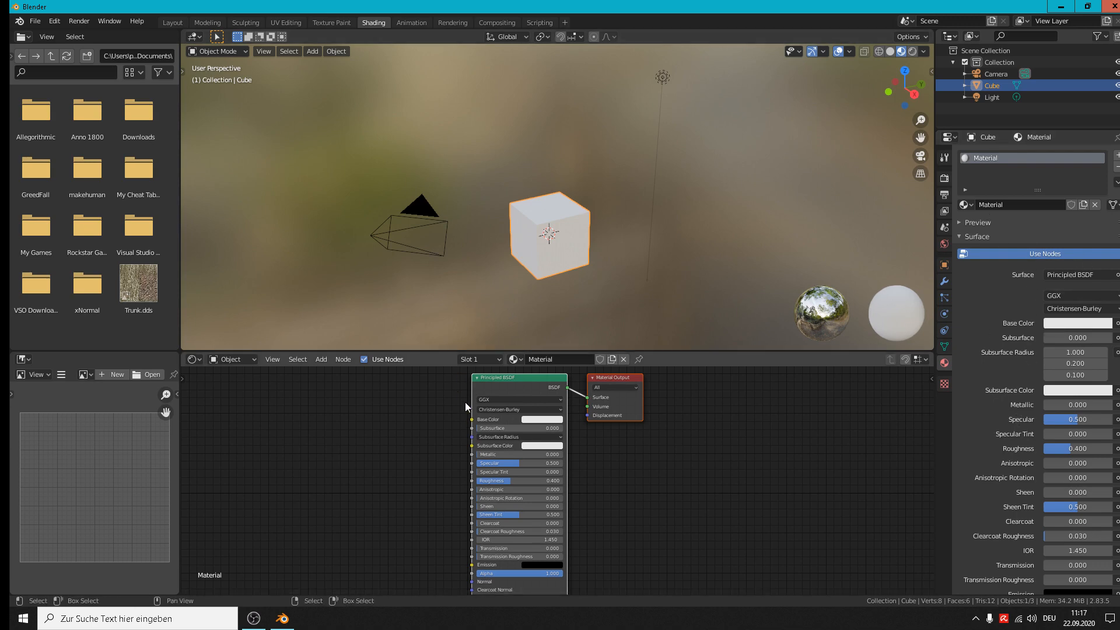
click(193, 360)
Step: Spread the material nodes apart, leaving a wide gap between the Principled BSDF and Material Output nodes
scroll(749, 511, down, 2)
drag(574, 406, 435, 405)
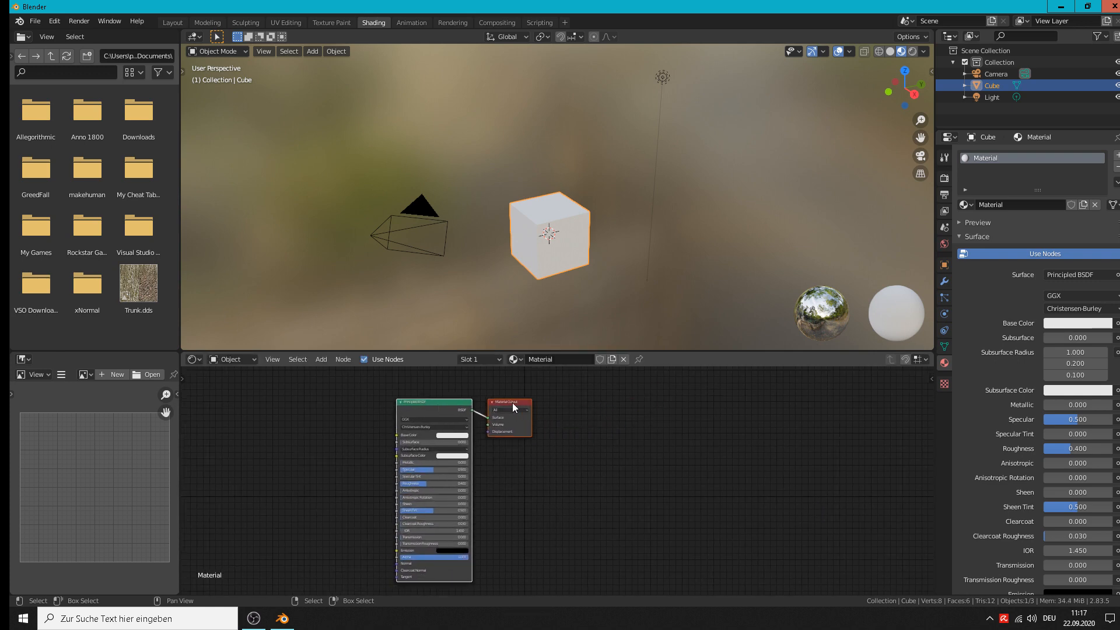
drag(512, 404, 864, 426)
click(708, 432)
drag(611, 445, 688, 415)
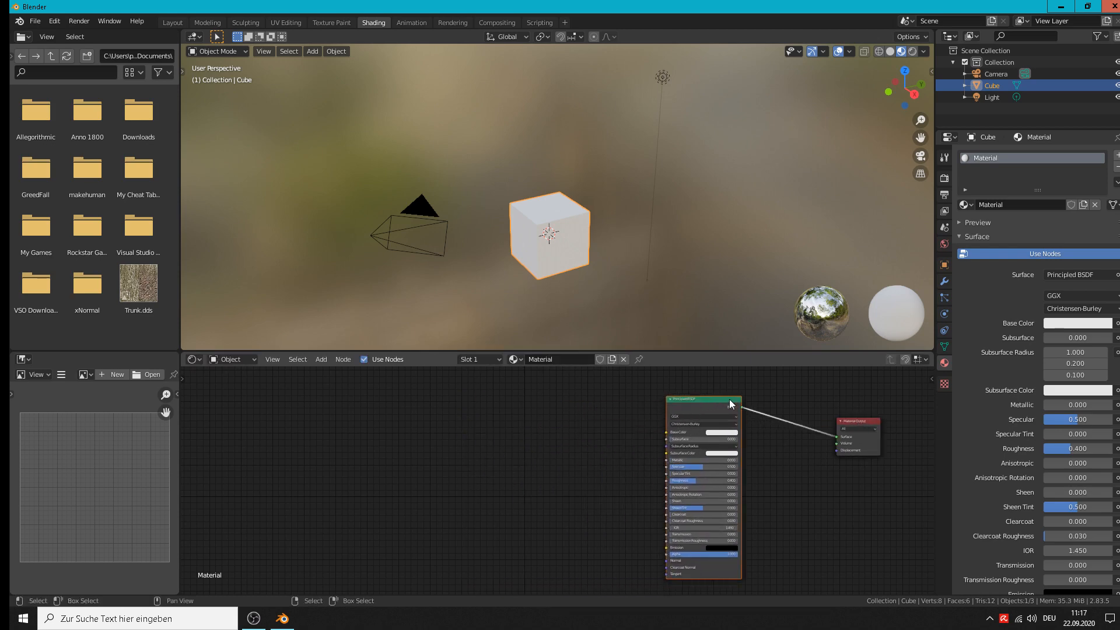
scroll(776, 453, up, 2)
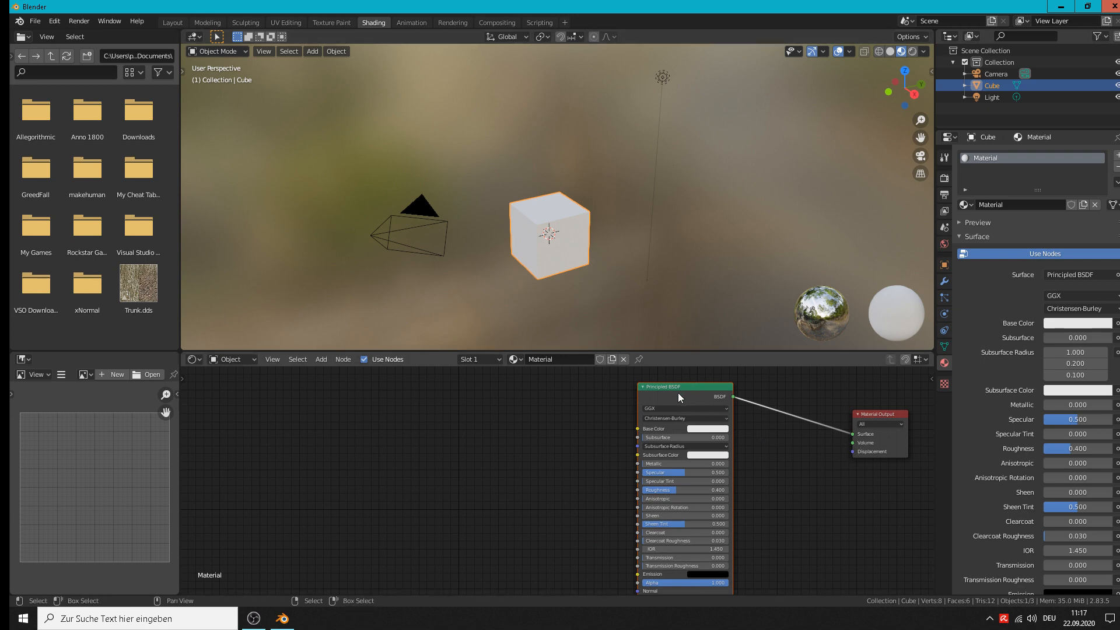
drag(679, 393, 646, 407)
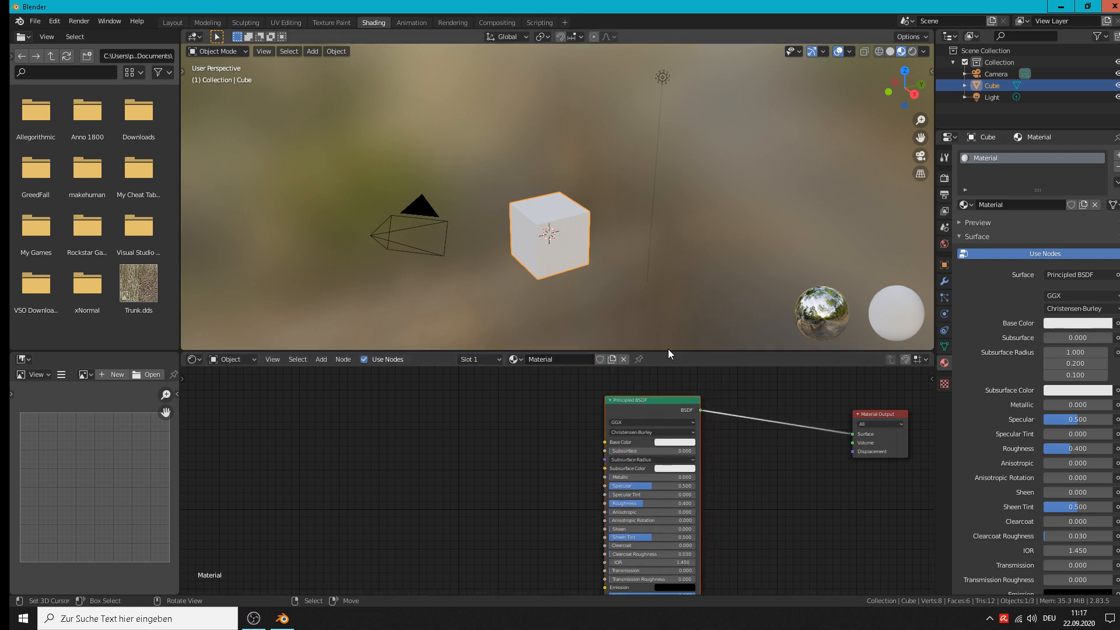
Step: Enlarge the shader node editor at the expense of the 3D viewport and view the cube closer
drag(670, 352, 699, 193)
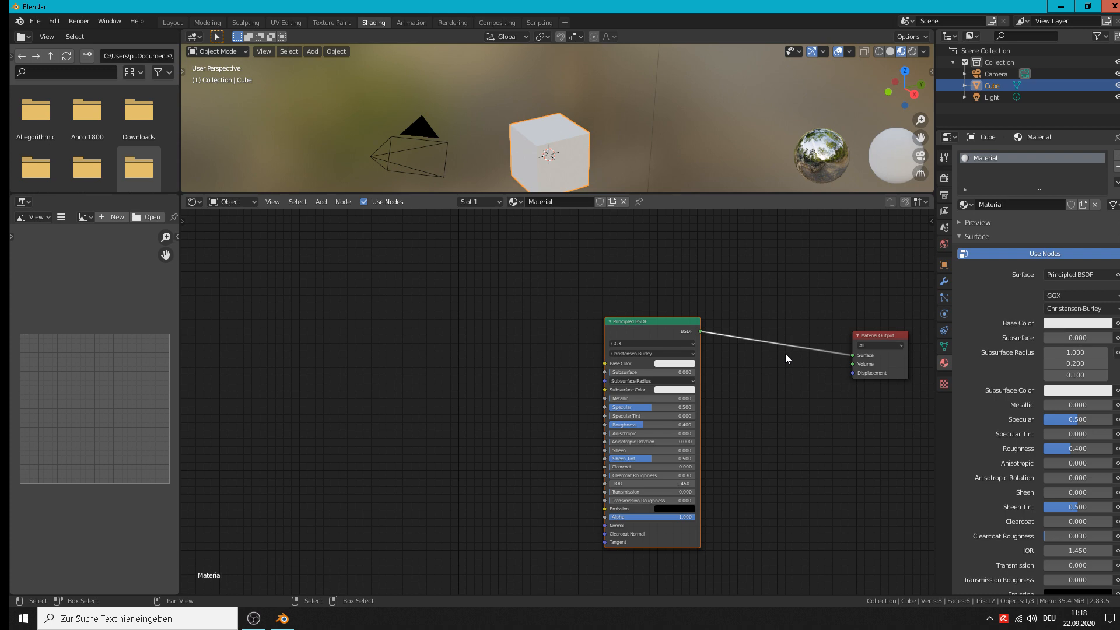
click(195, 203)
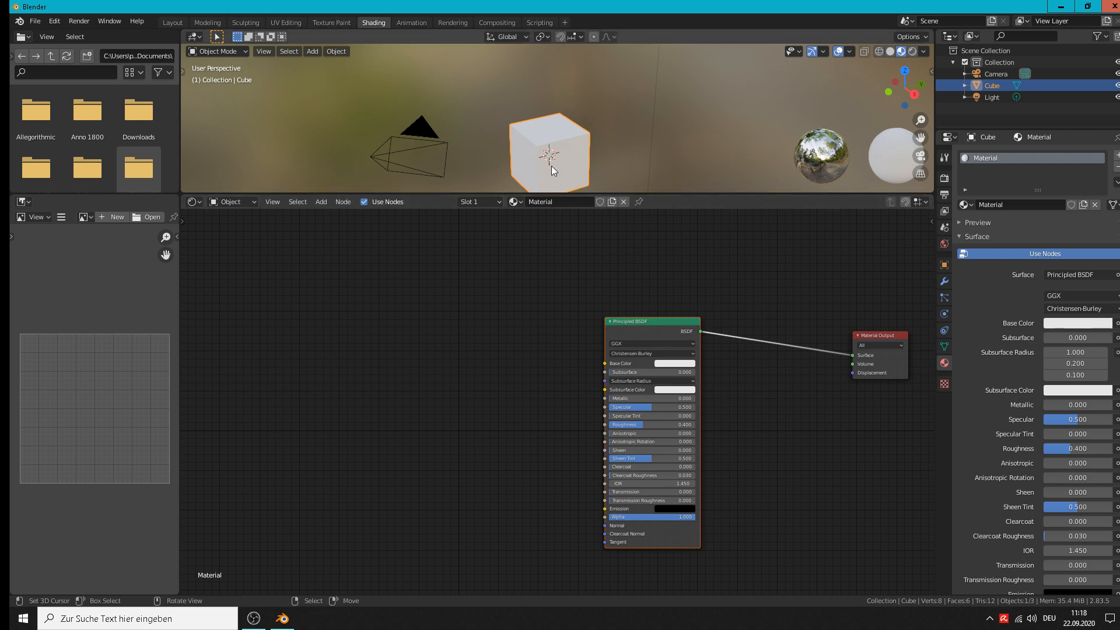
scroll(551, 164, up, 4)
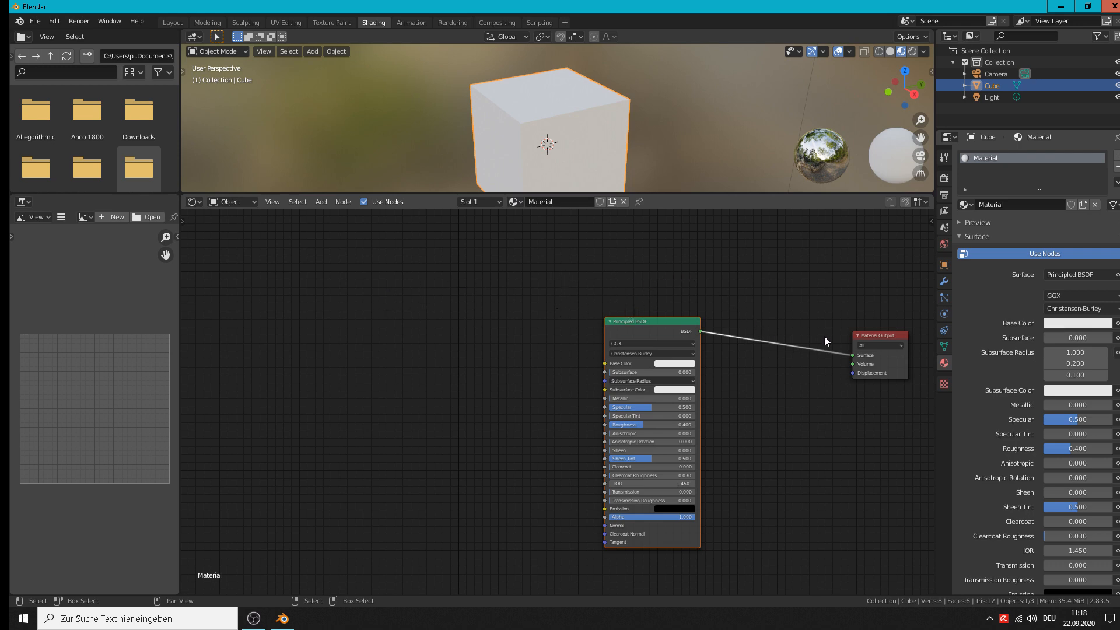
Step: Move the Principled BSDF node up so it sits higher than the Material Output node
scroll(879, 341, up, 2)
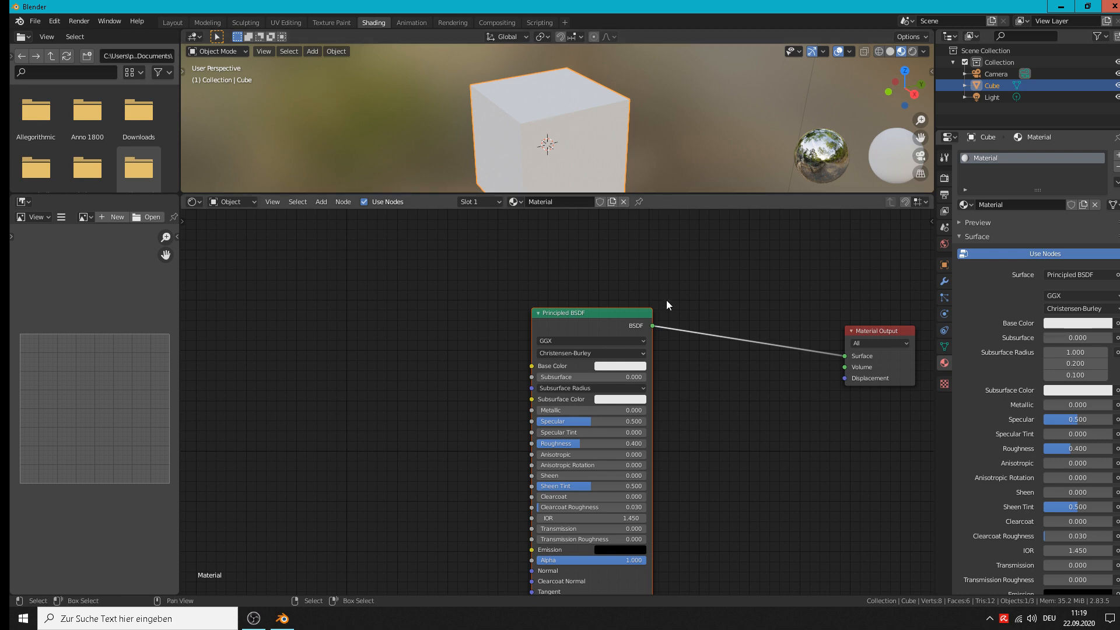
drag(611, 311, 646, 274)
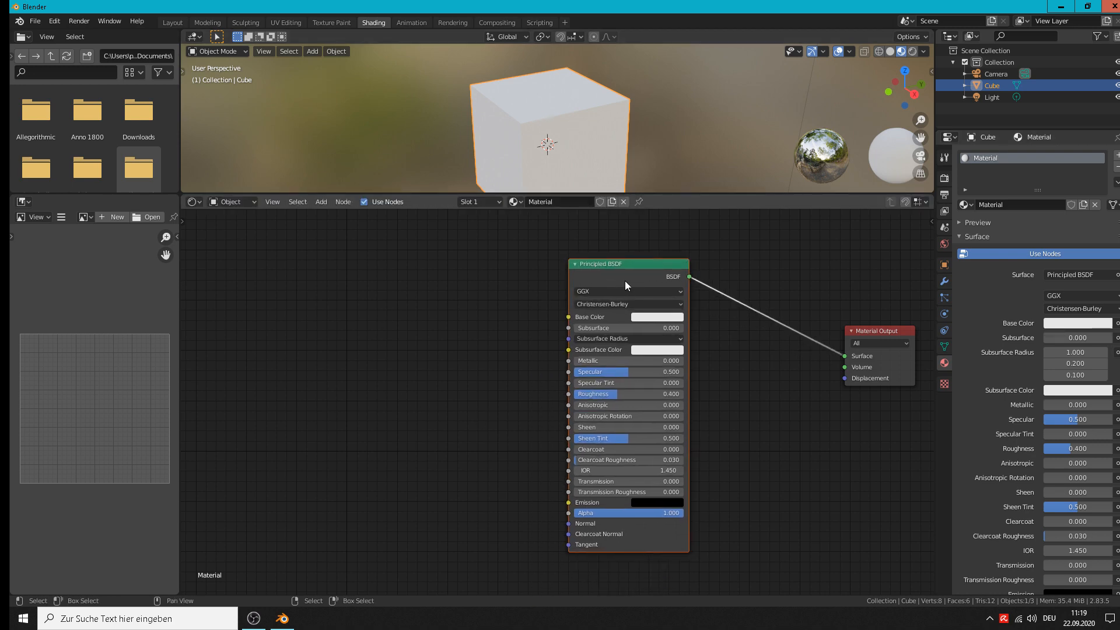
scroll(625, 282, up, 1)
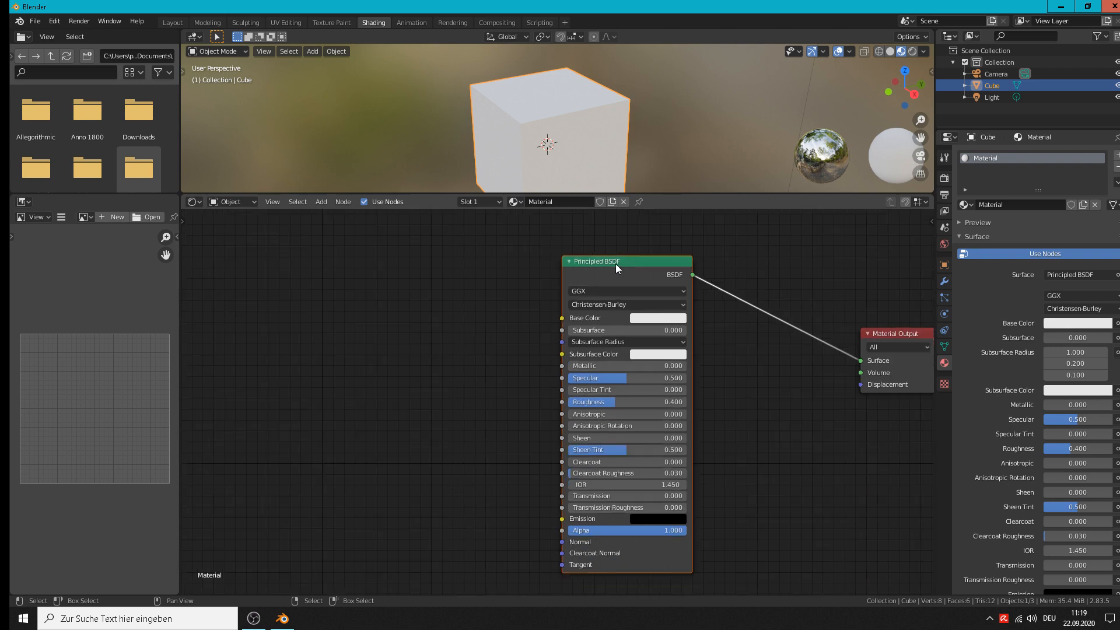
key(Home)
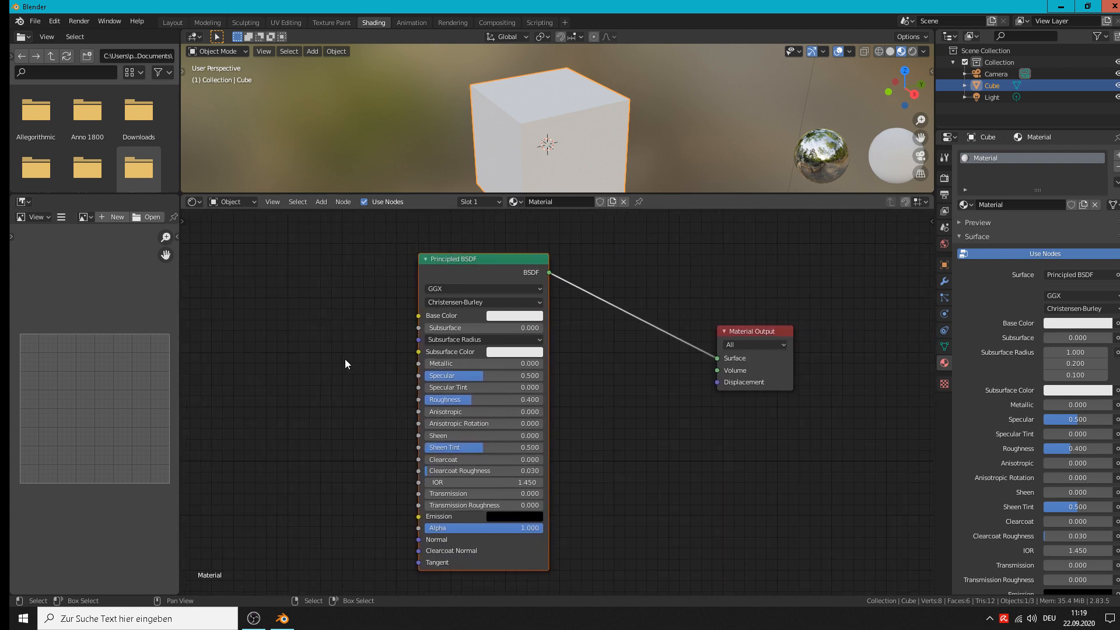
middle_drag(389, 444, 465, 442)
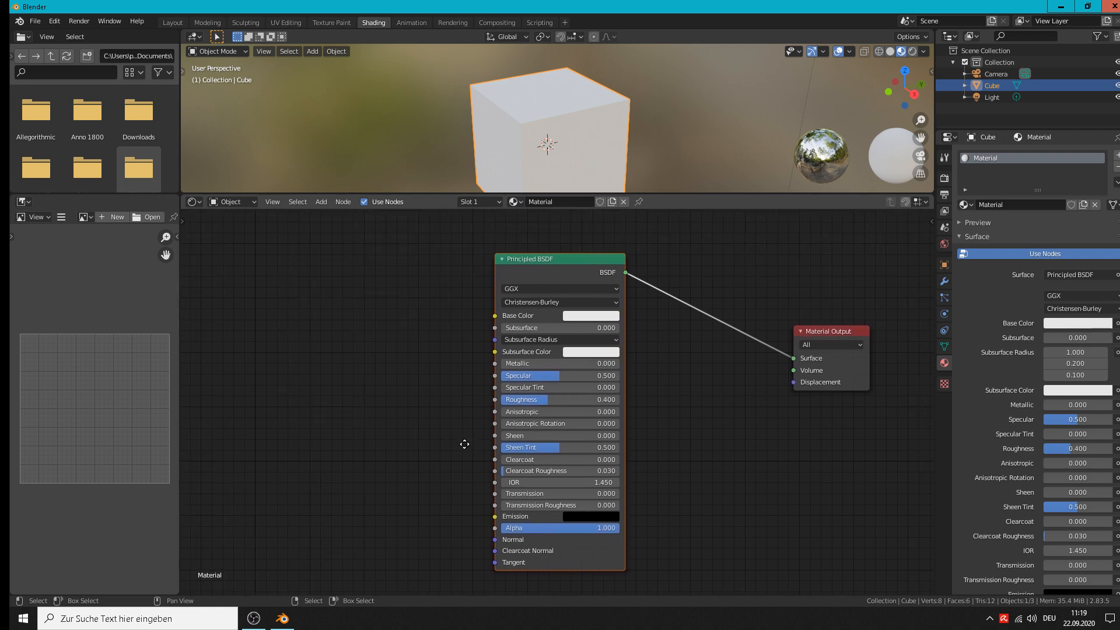
click(322, 201)
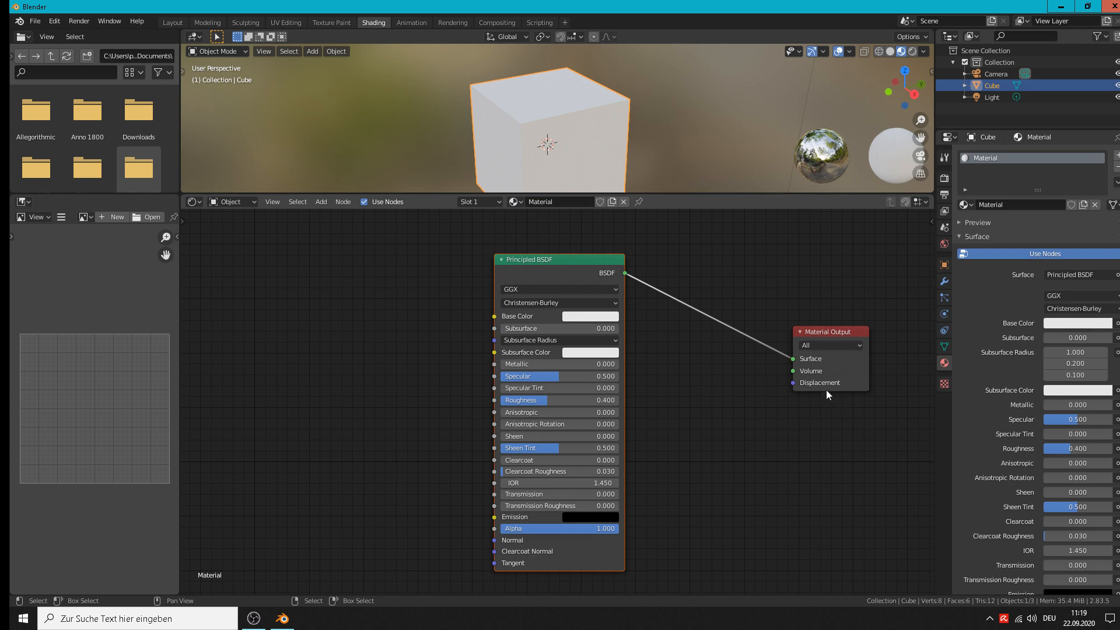
click(322, 202)
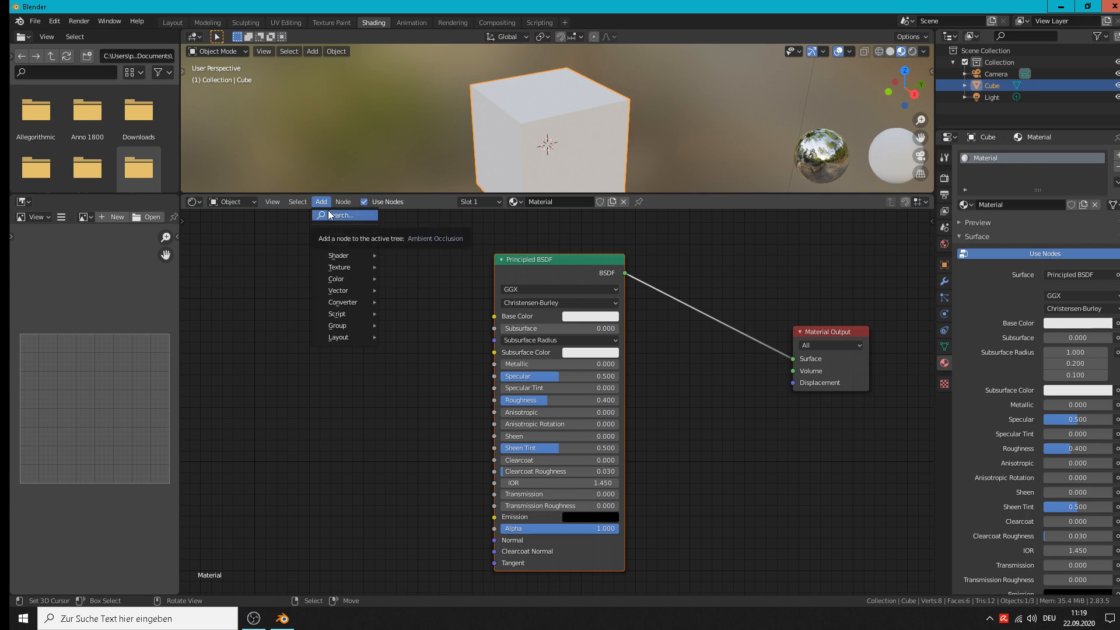
click(318, 202)
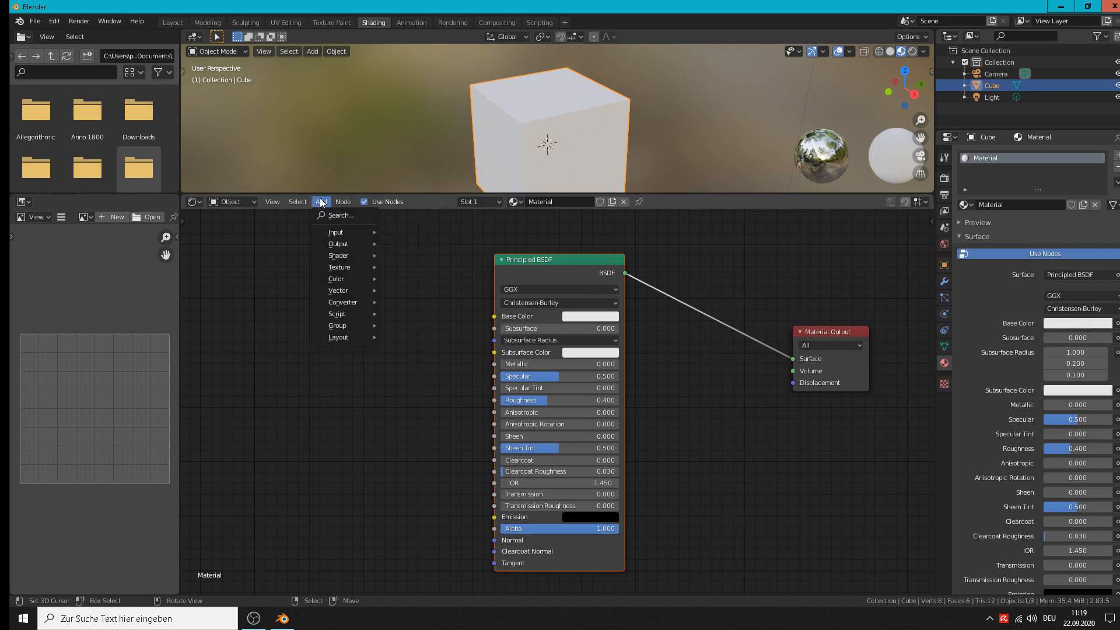
mouse_move(327, 232)
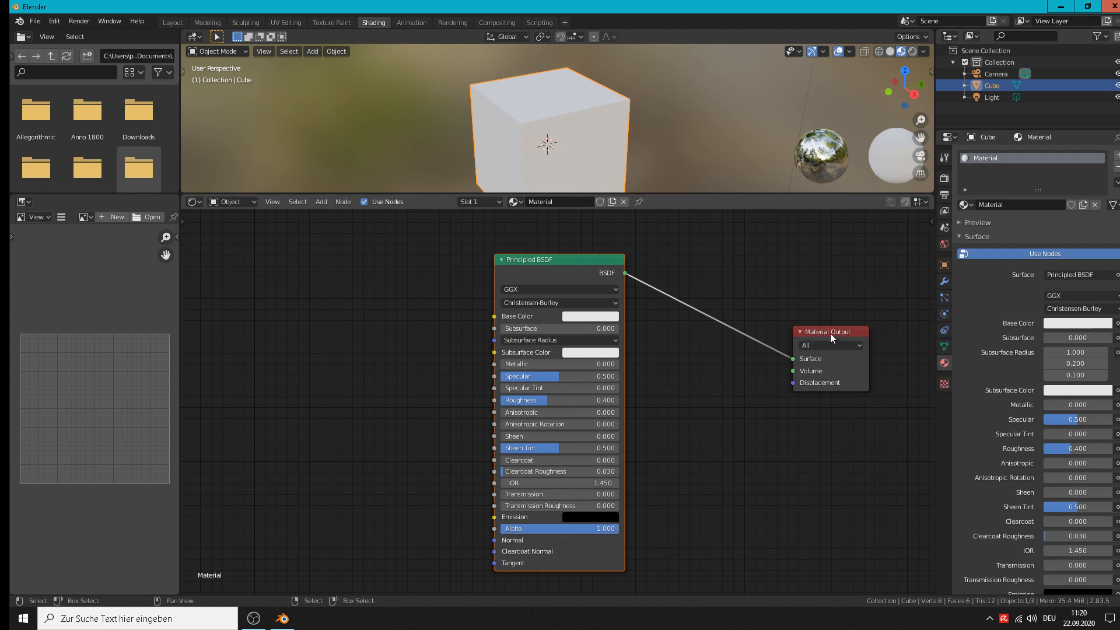
Step: Move the Material Output node close beside the Principled BSDF node's BSDF output
drag(830, 334, 687, 266)
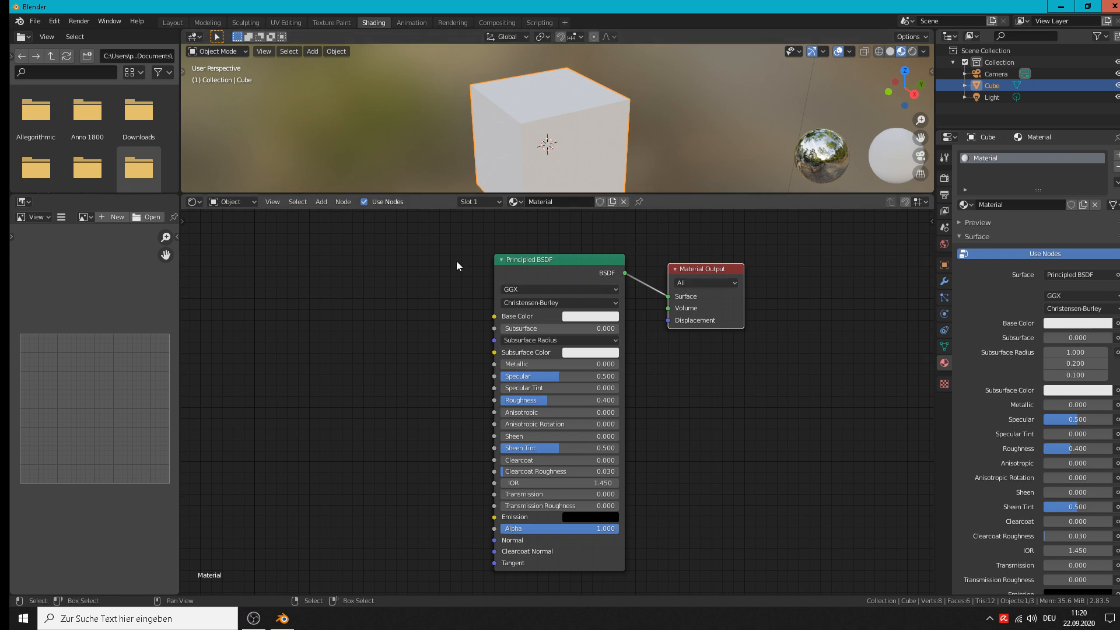
Step: Add a second material slot to the cube and create a new material in it
click(1118, 155)
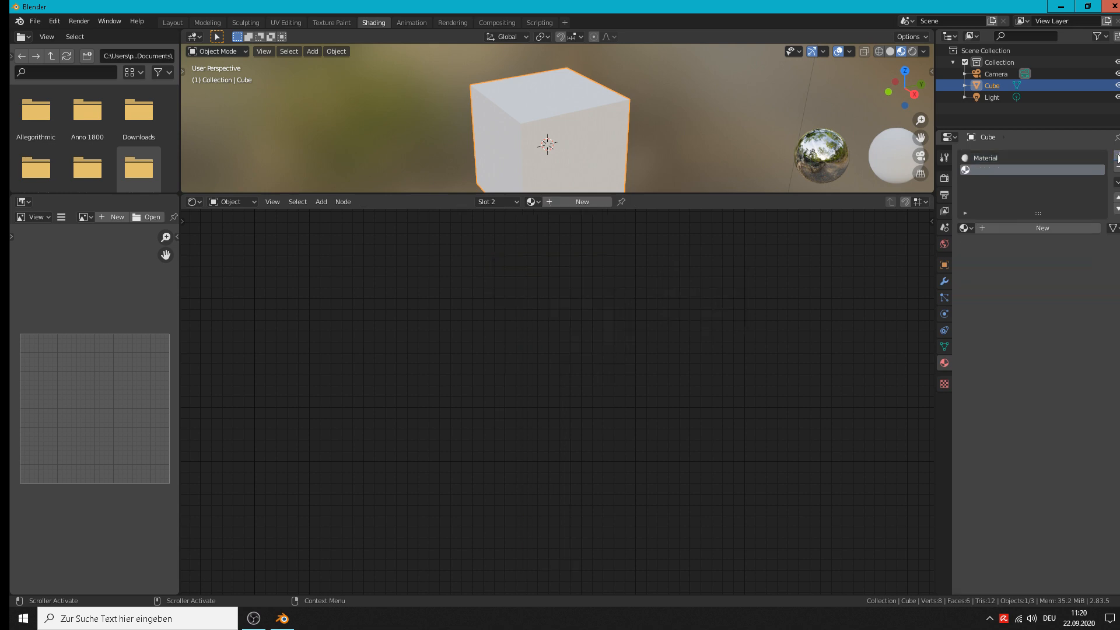
click(1020, 229)
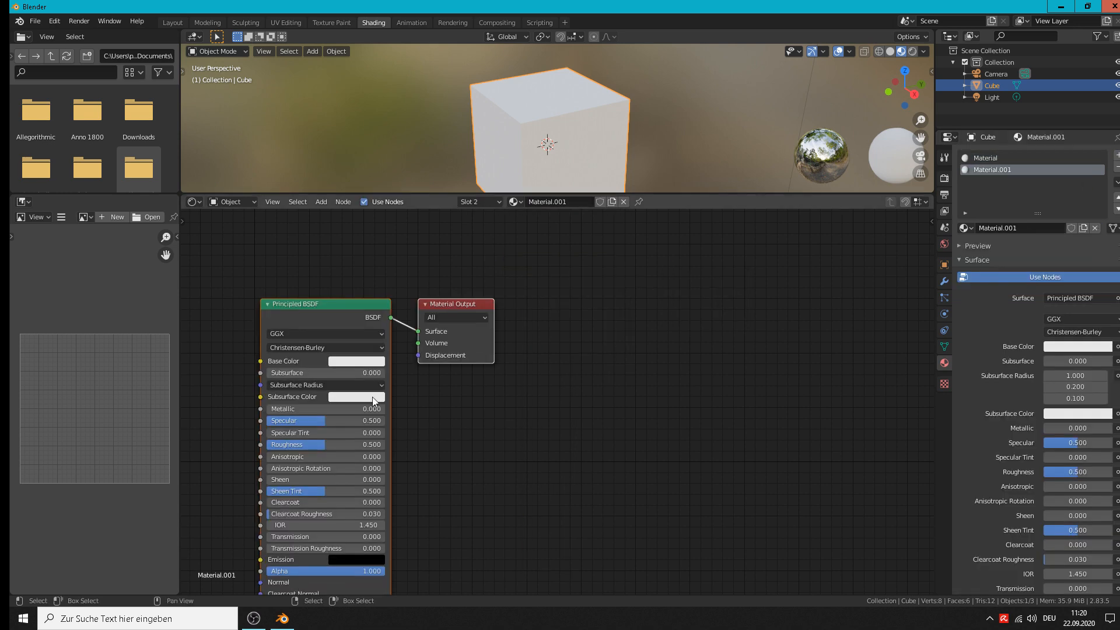
middle_drag(390, 360, 643, 321)
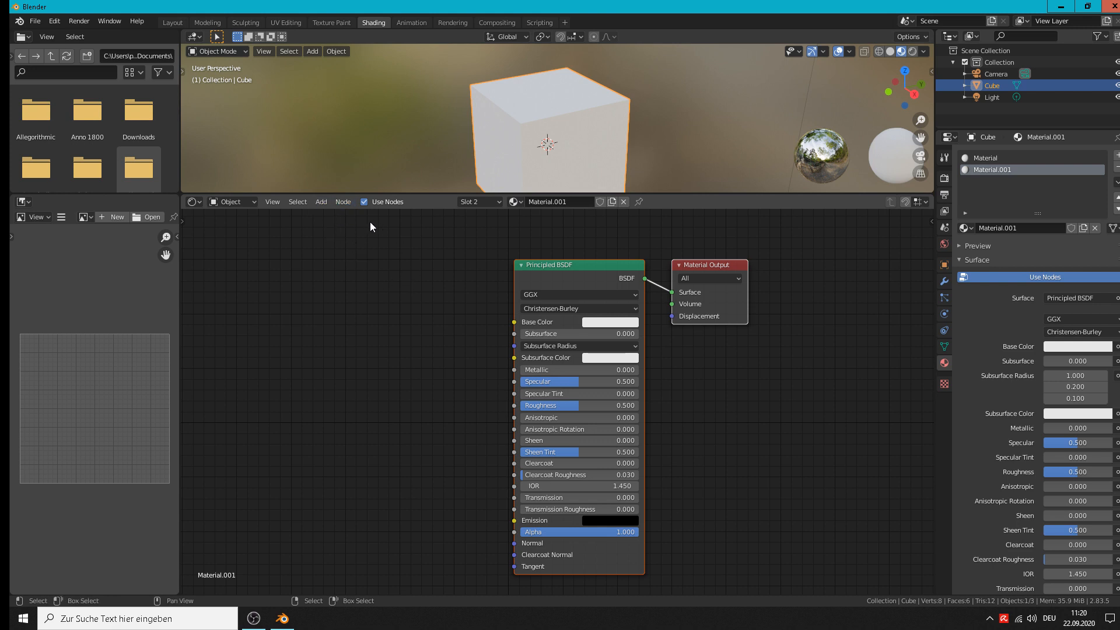
click(321, 202)
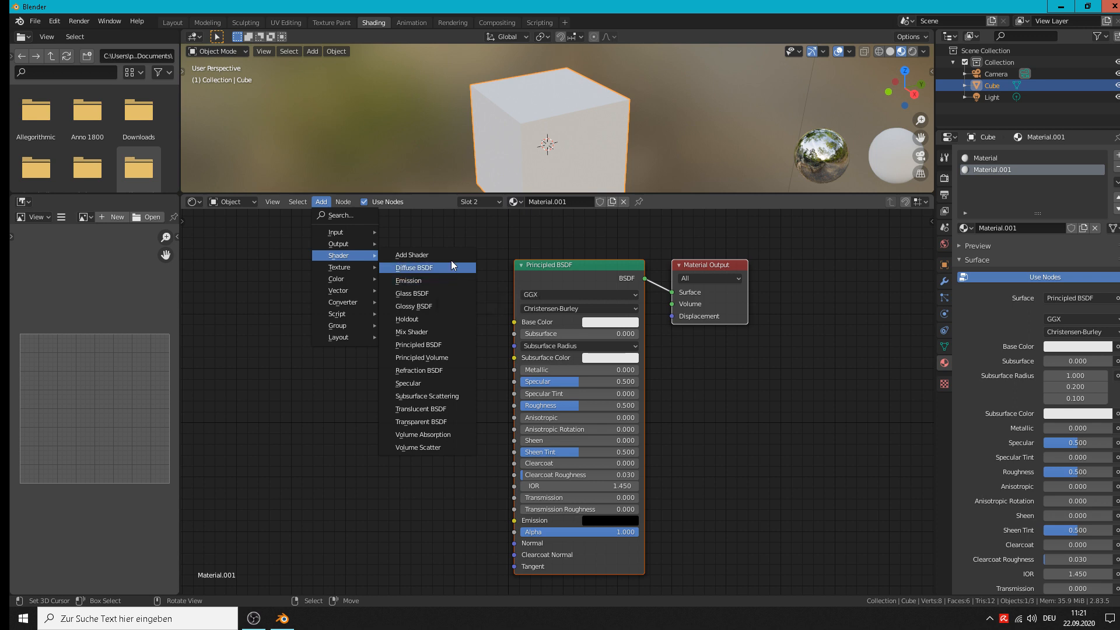
mouse_move(328, 264)
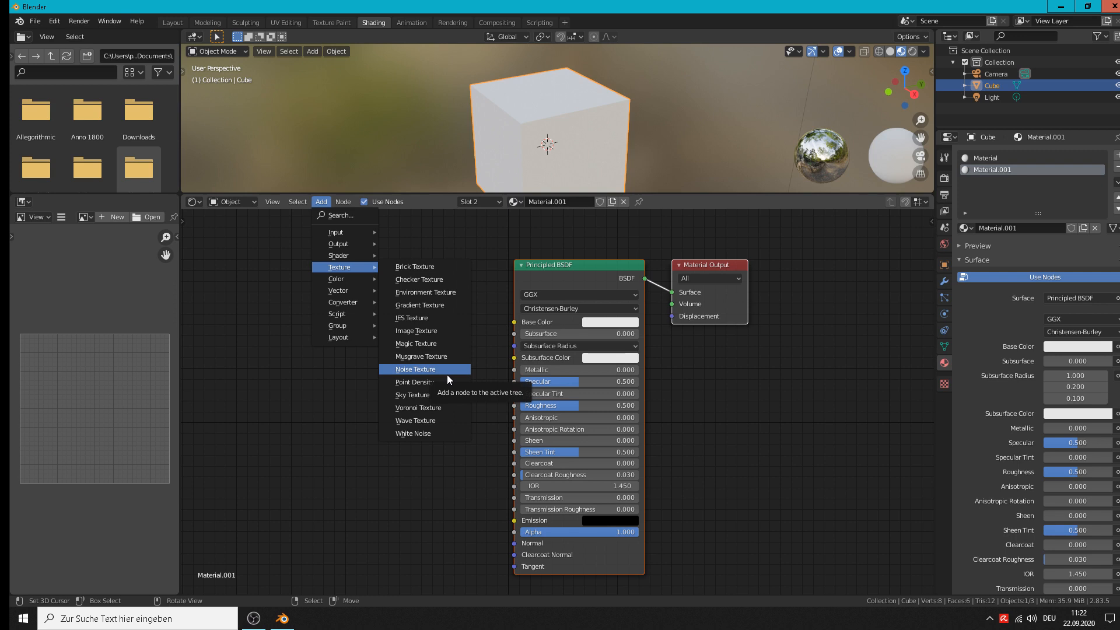
Step: Minimize Blender and open the image "blender Procedual Textur List" from the E:\blender\tutorials folder to examine the procedural texture types
click(1061, 7)
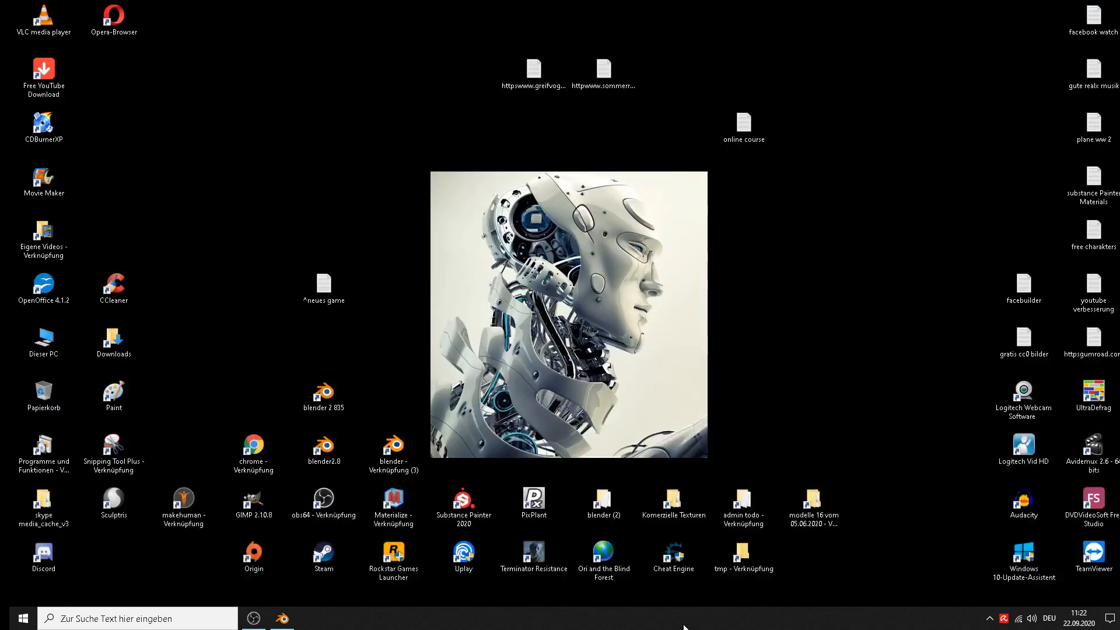
click(596, 506)
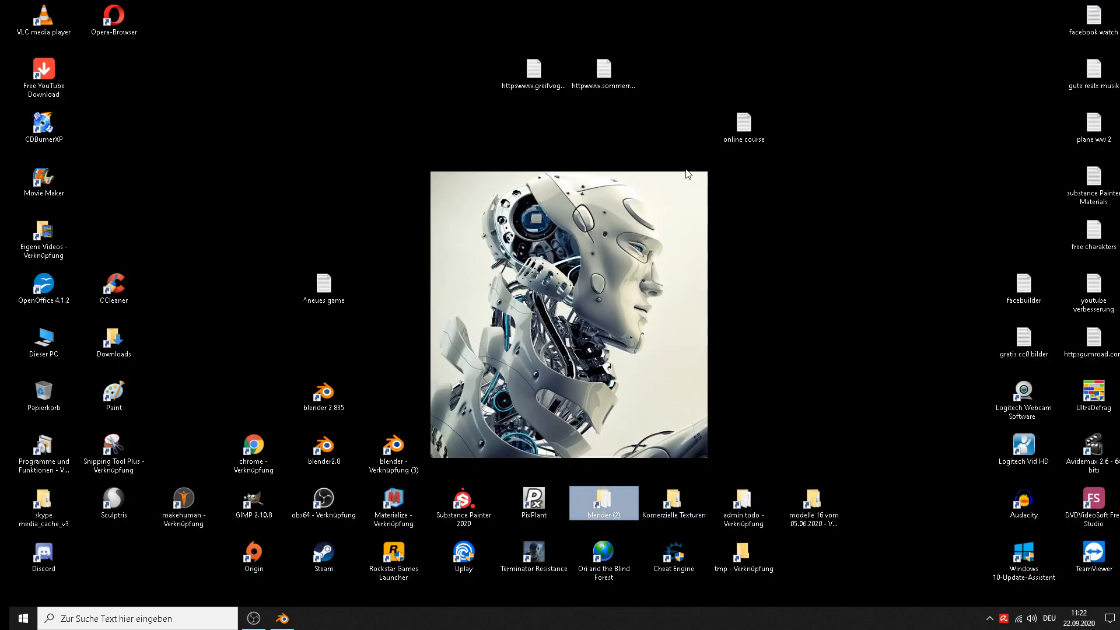
key(Return)
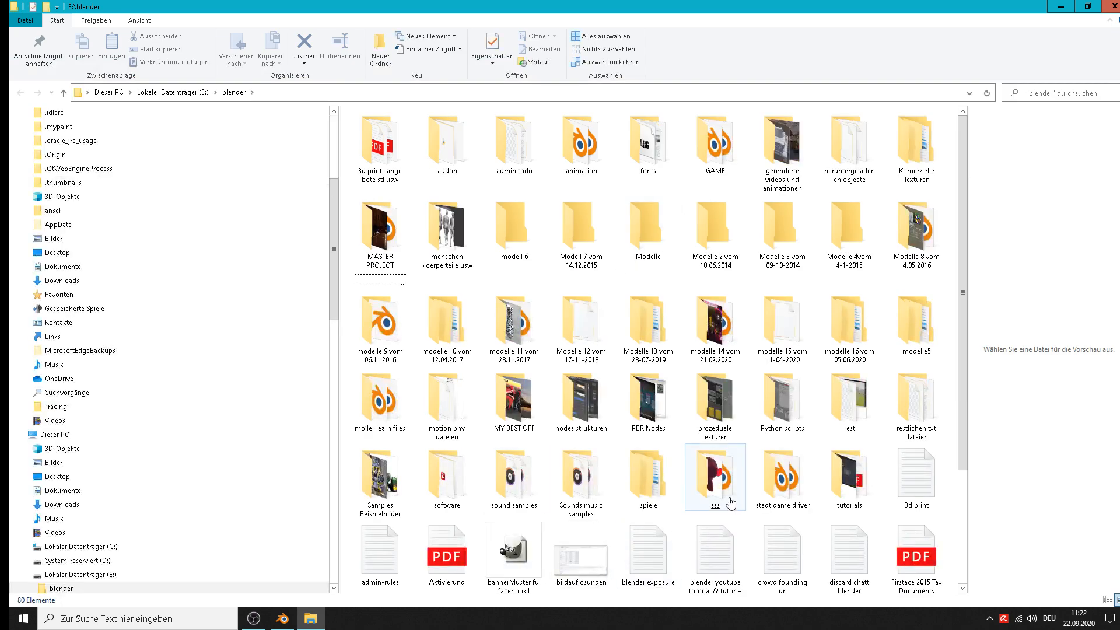
scroll(731, 503, down, 4)
click(861, 224)
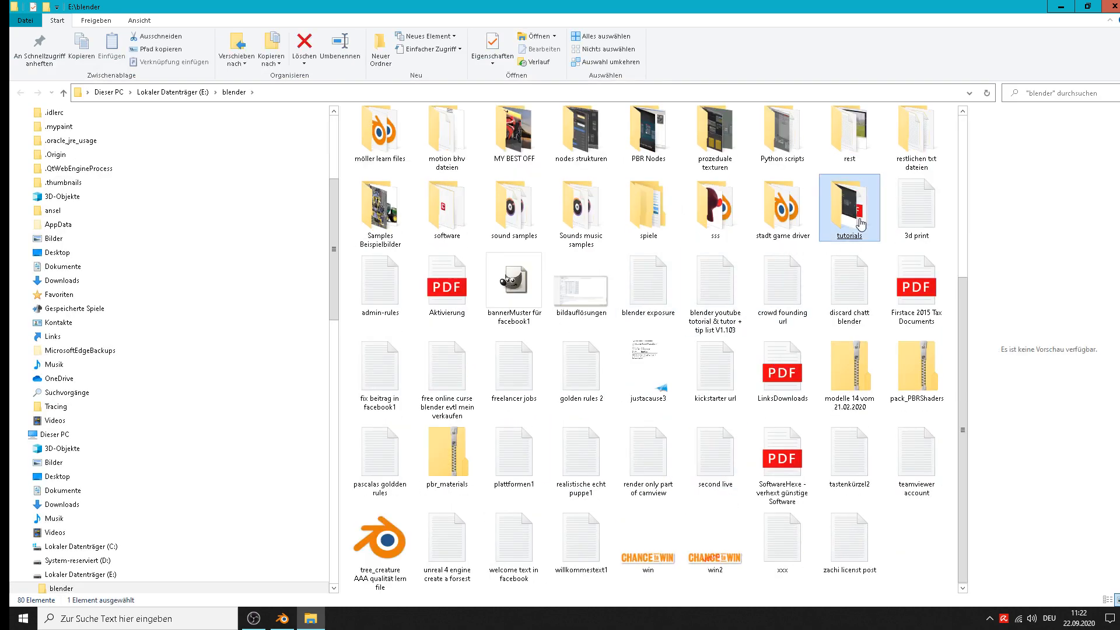
double_click(861, 224)
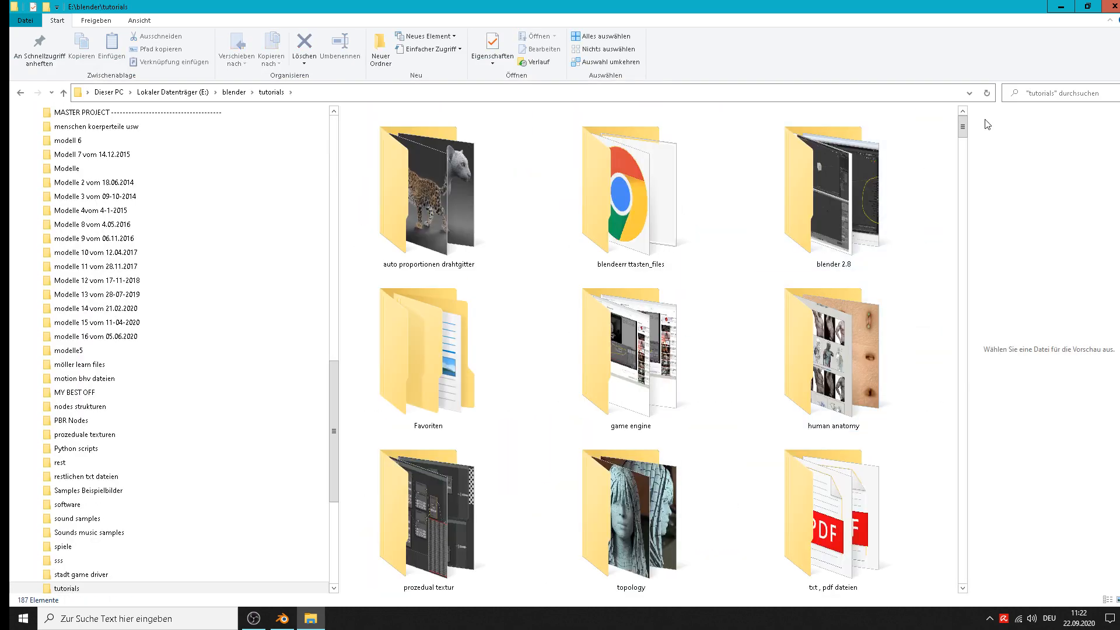
drag(969, 131, 972, 312)
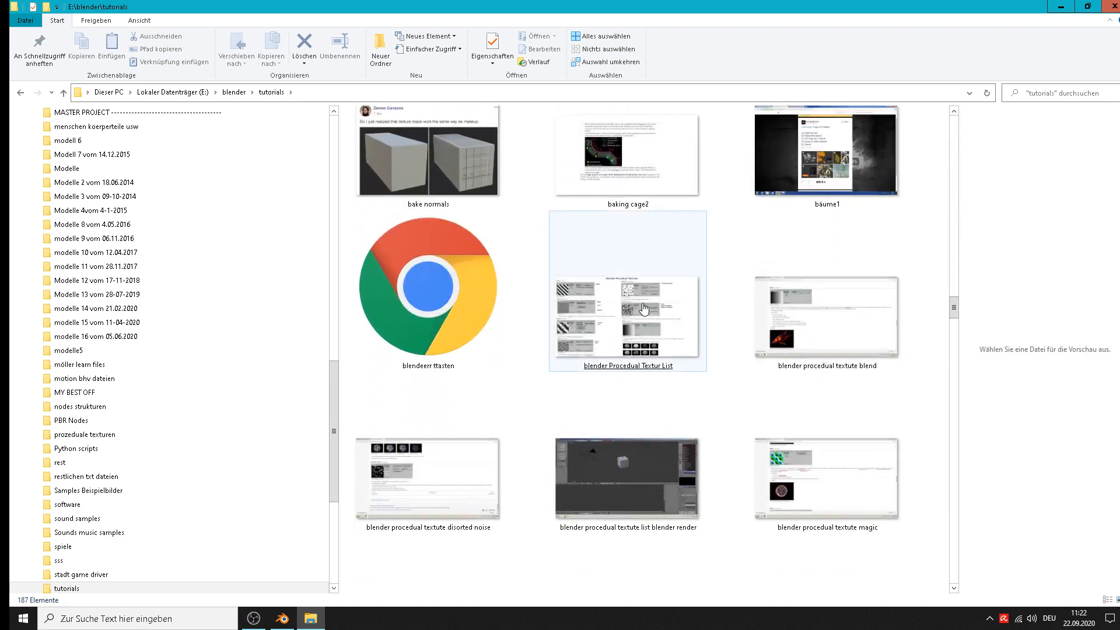
double_click(644, 309)
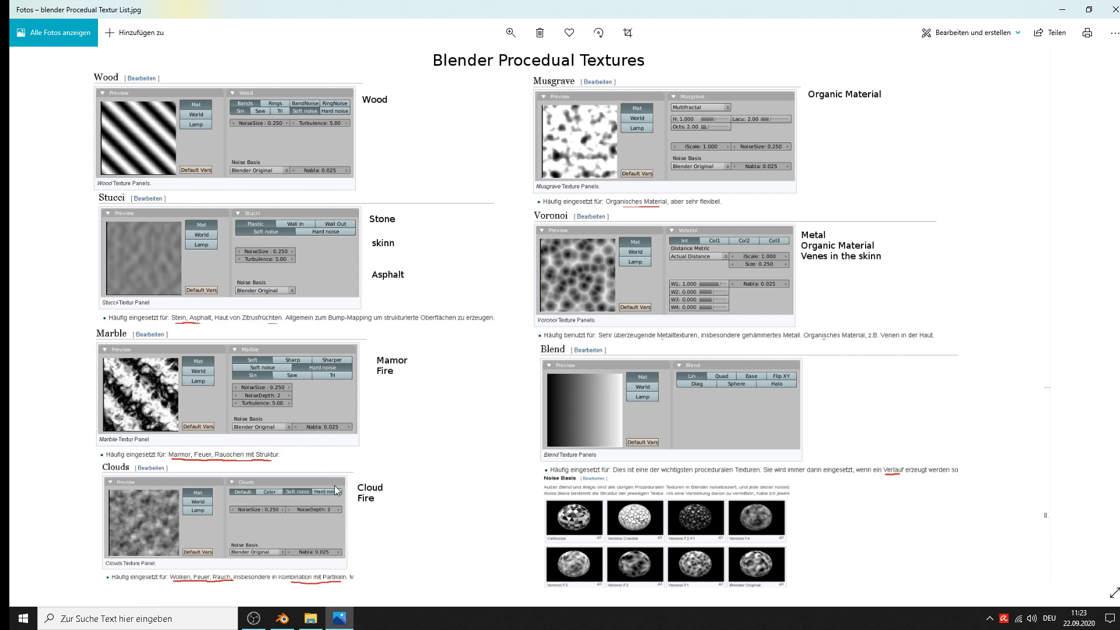
Step: Switch back to Blender and add an Image Texture node in the free space beside the Principled BSDF node's inputs
click(284, 620)
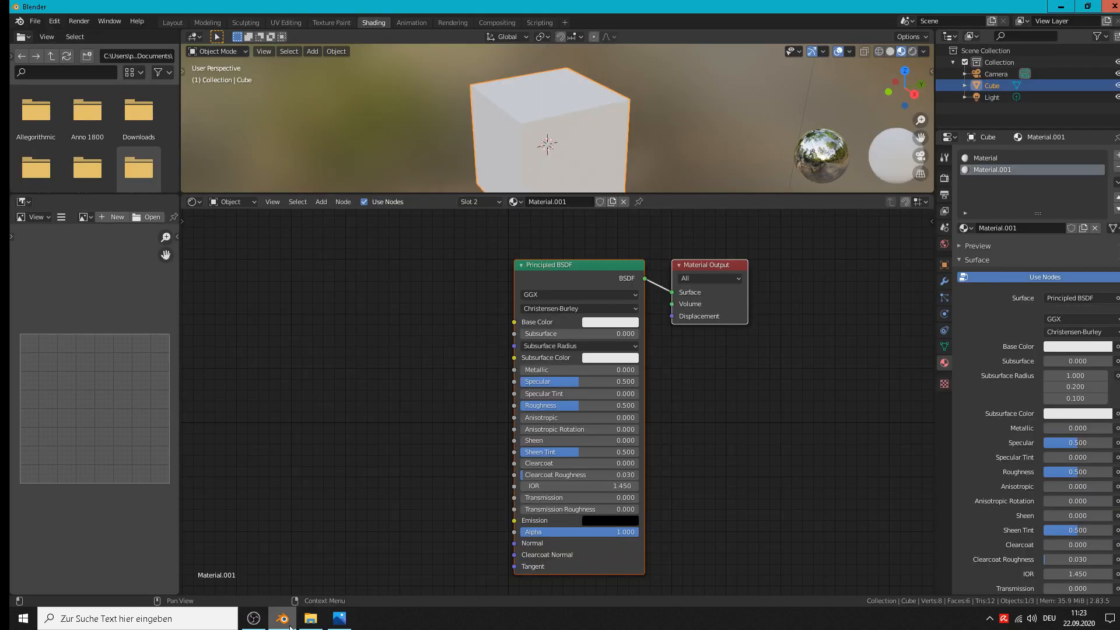
click(320, 202)
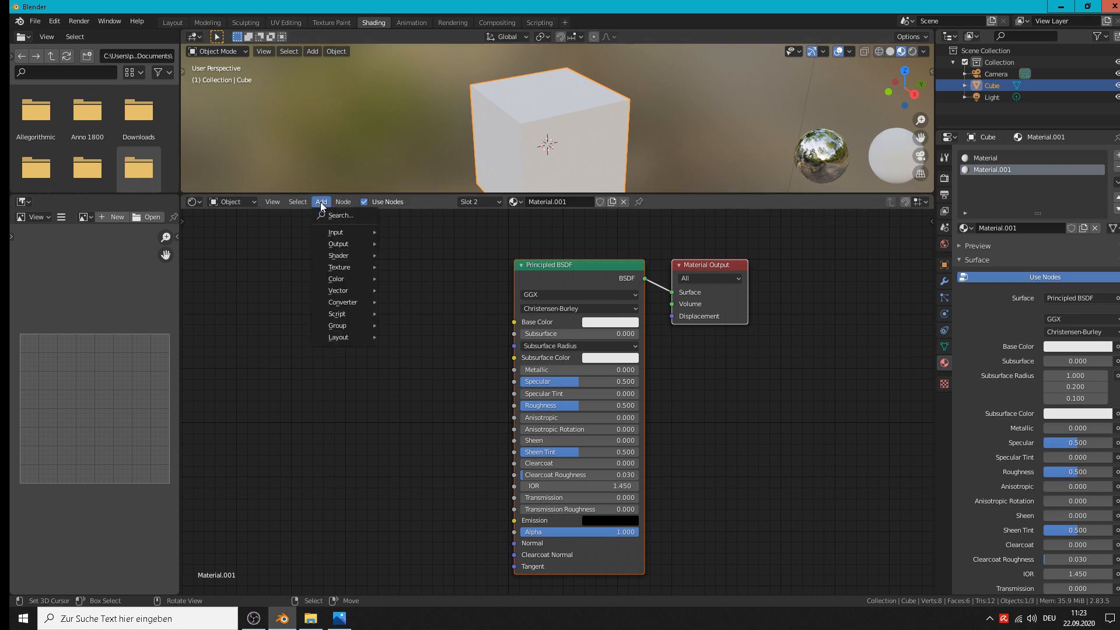
mouse_move(324, 268)
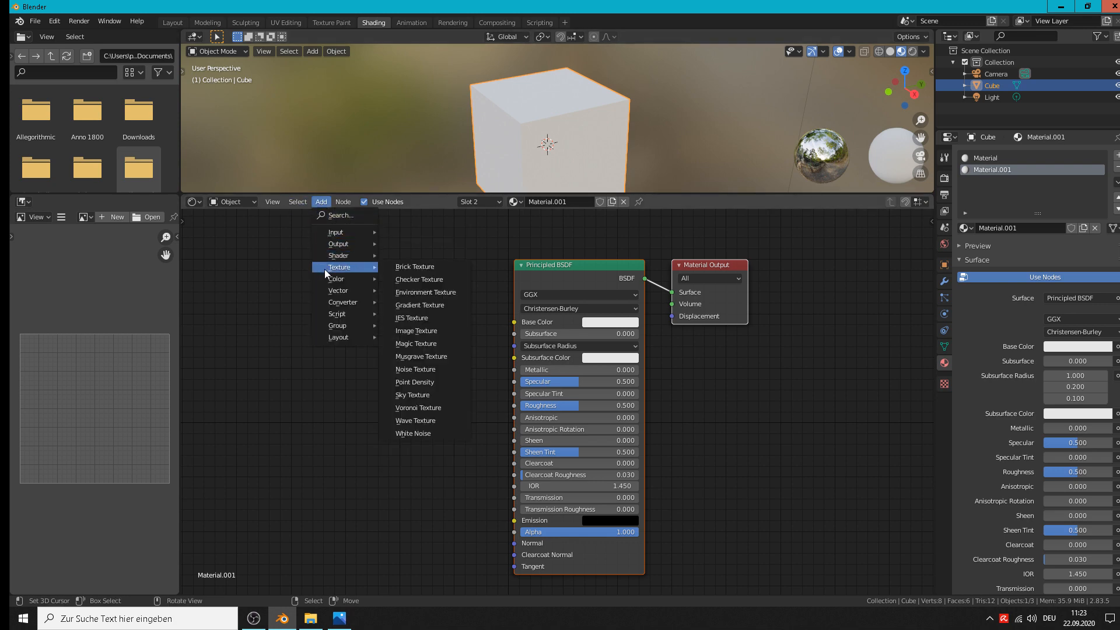
click(433, 330)
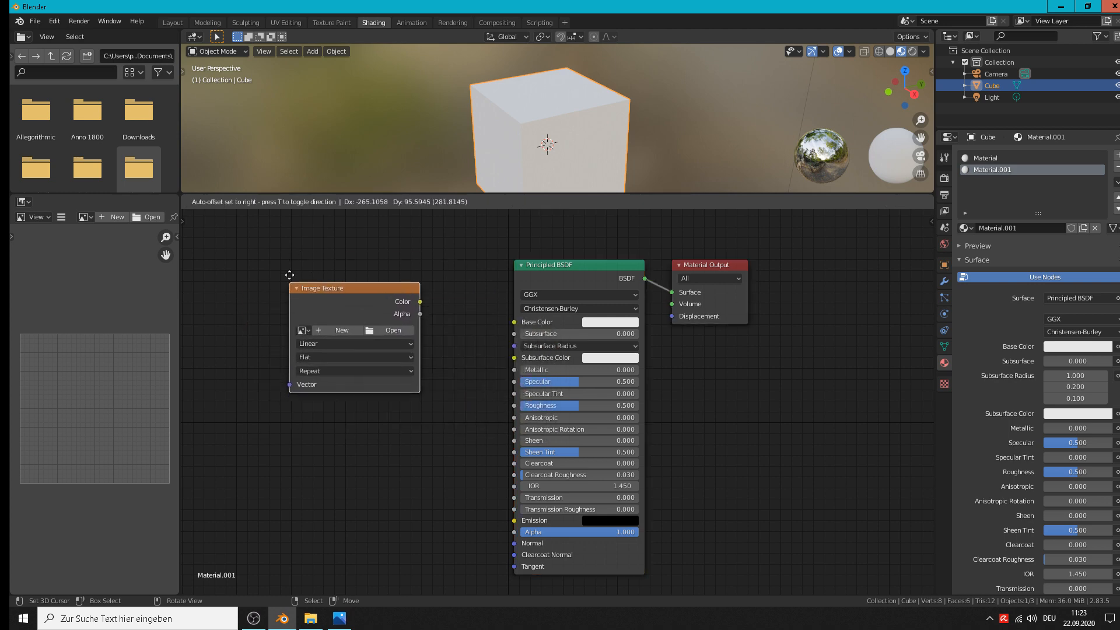
click(339, 281)
drag(399, 288, 371, 297)
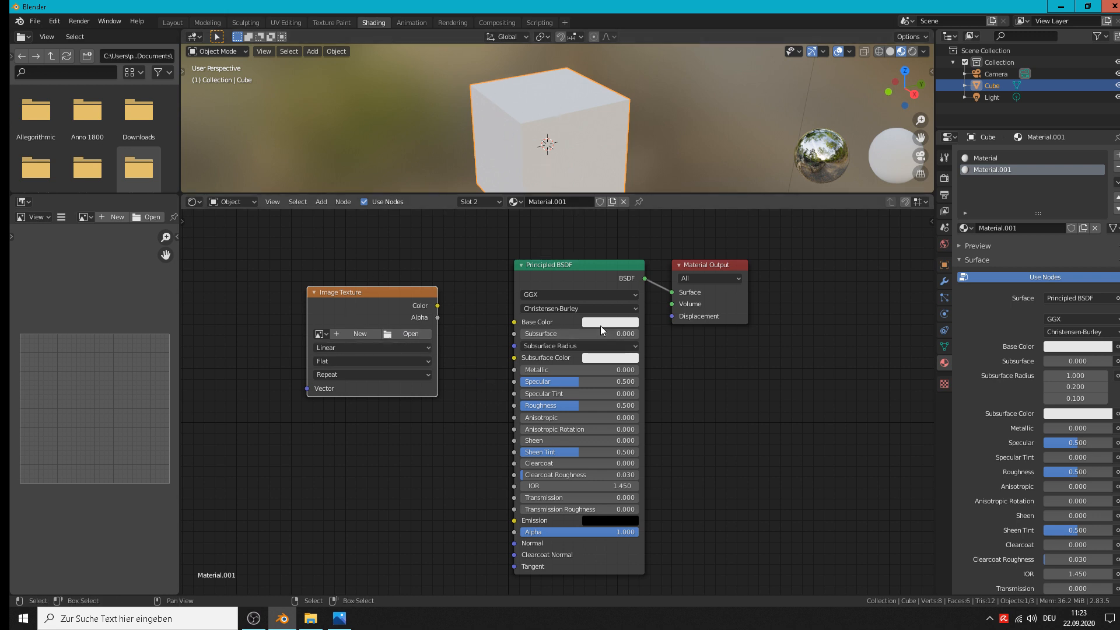
mouse_move(381, 292)
mouse_down()
mouse_move(332, 307)
mouse_move(395, 264)
mouse_move(404, 271)
mouse_move(369, 296)
mouse_up()
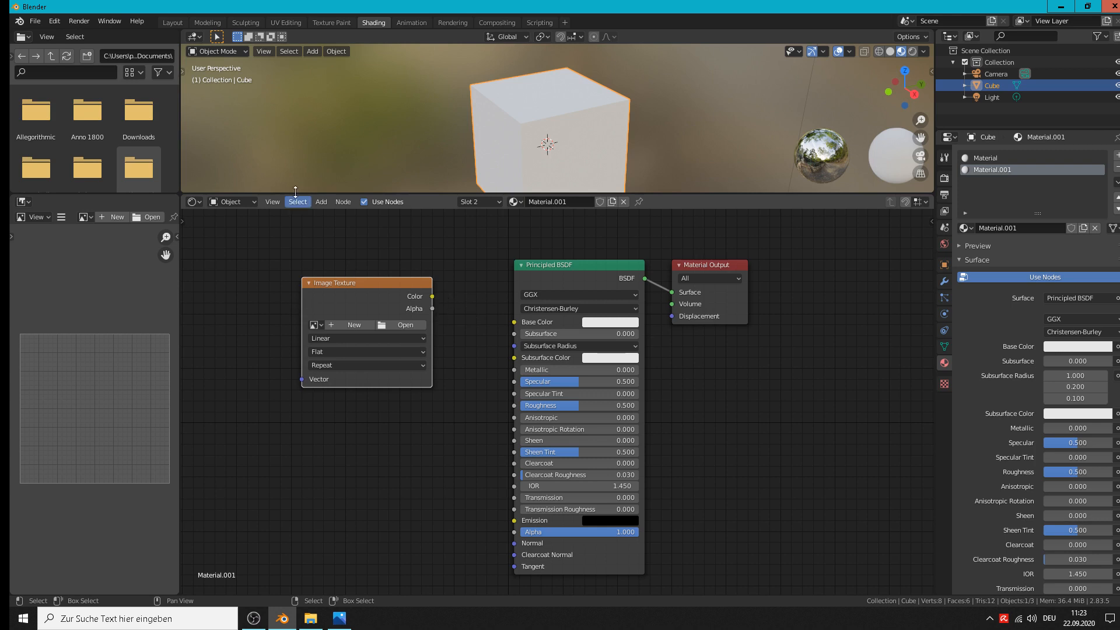
drag(179, 316, 182, 316)
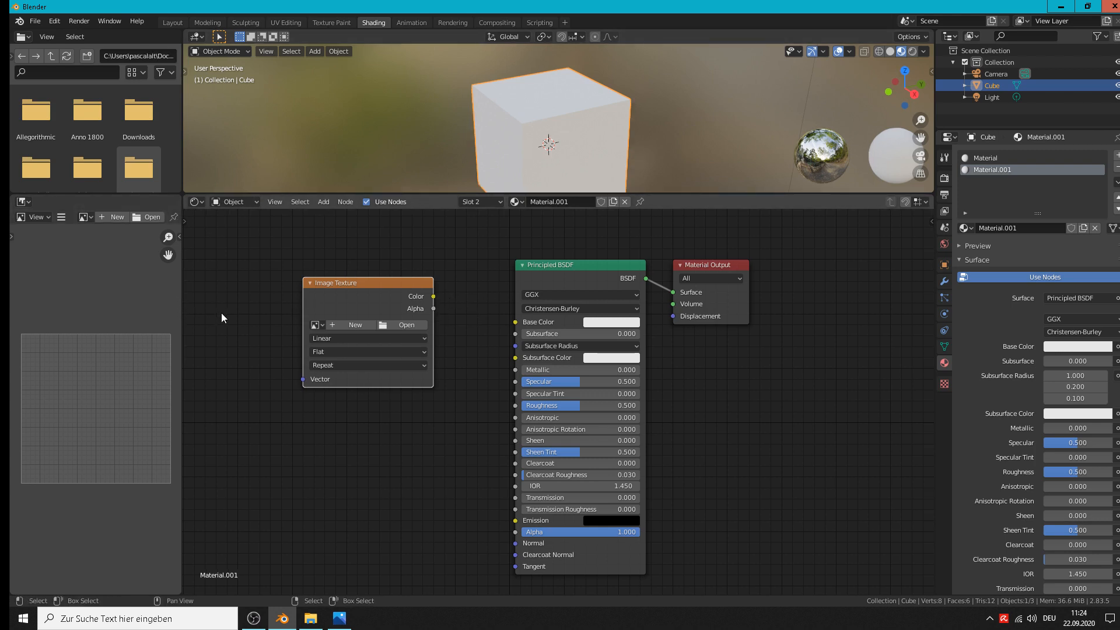
Step: Load the wood image "holt ray marttines.png" from E:\blender\Komerzielle Texturen\Holz into the Image Texture node
click(406, 326)
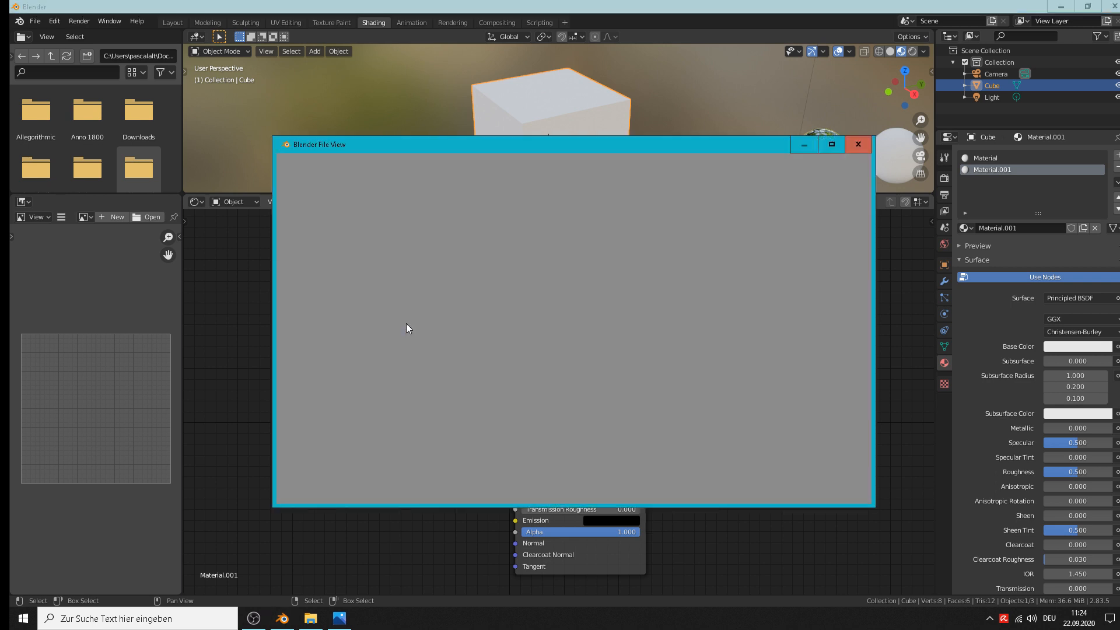
click(353, 204)
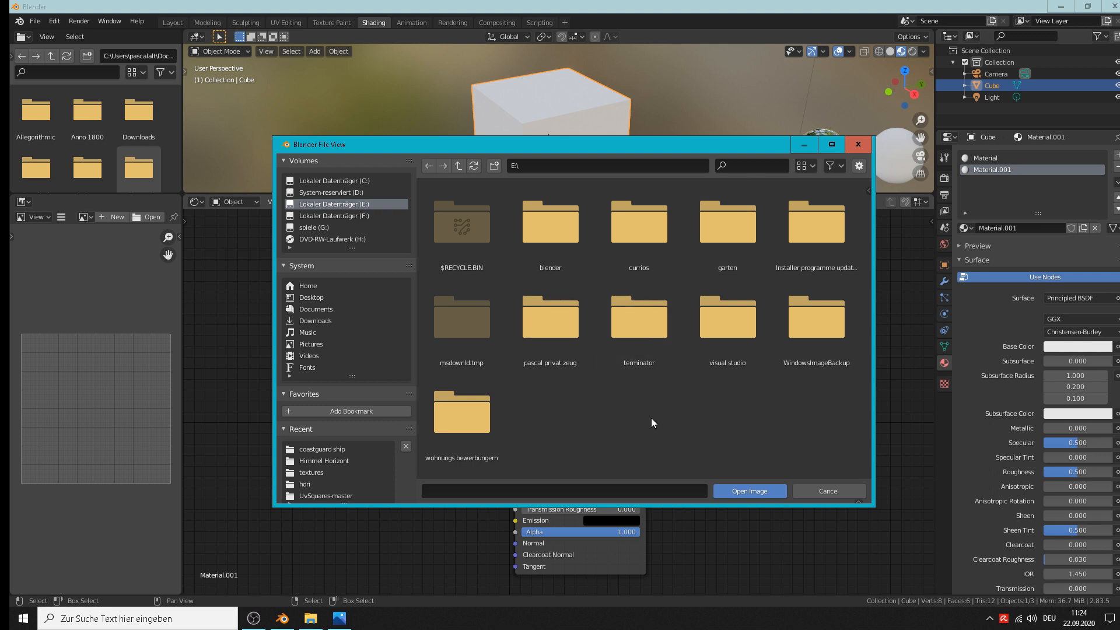
double_click(551, 224)
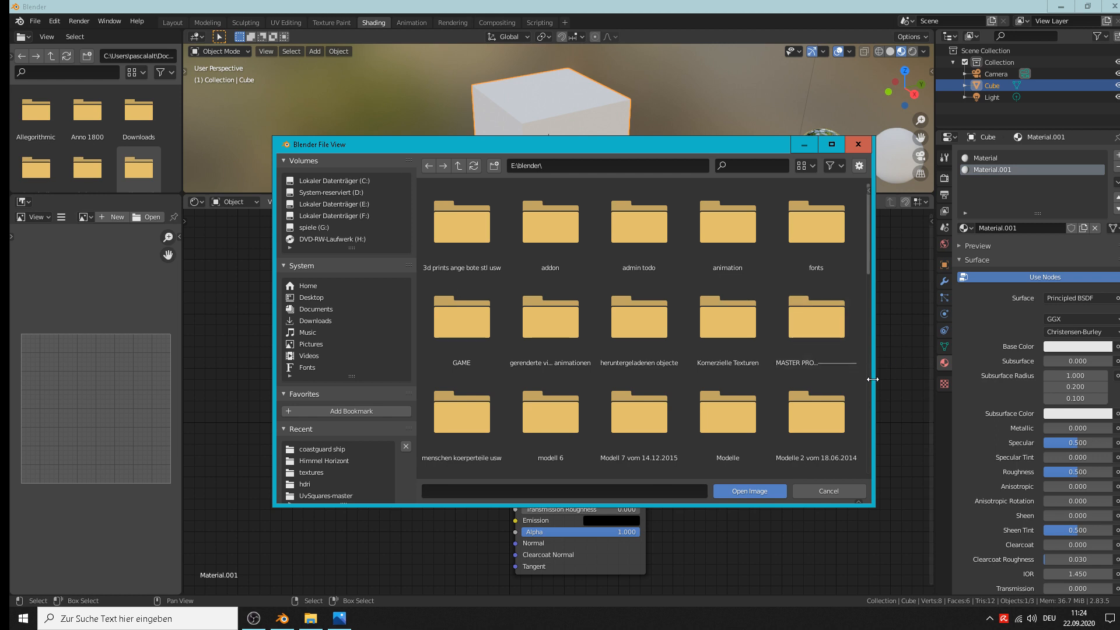
double_click(764, 328)
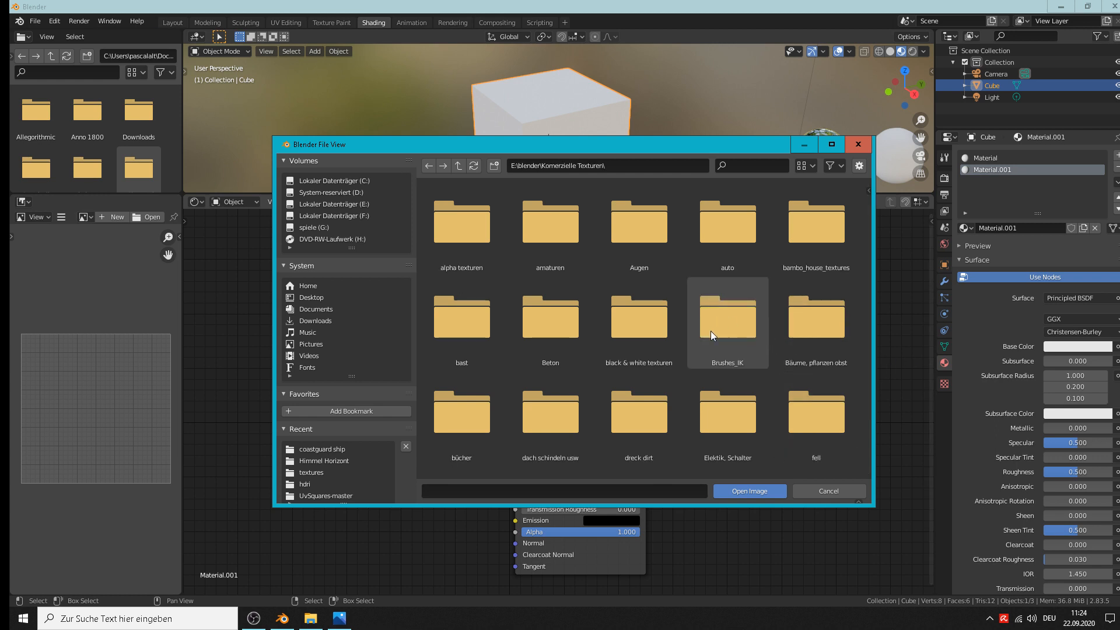
scroll(794, 390, down, 1)
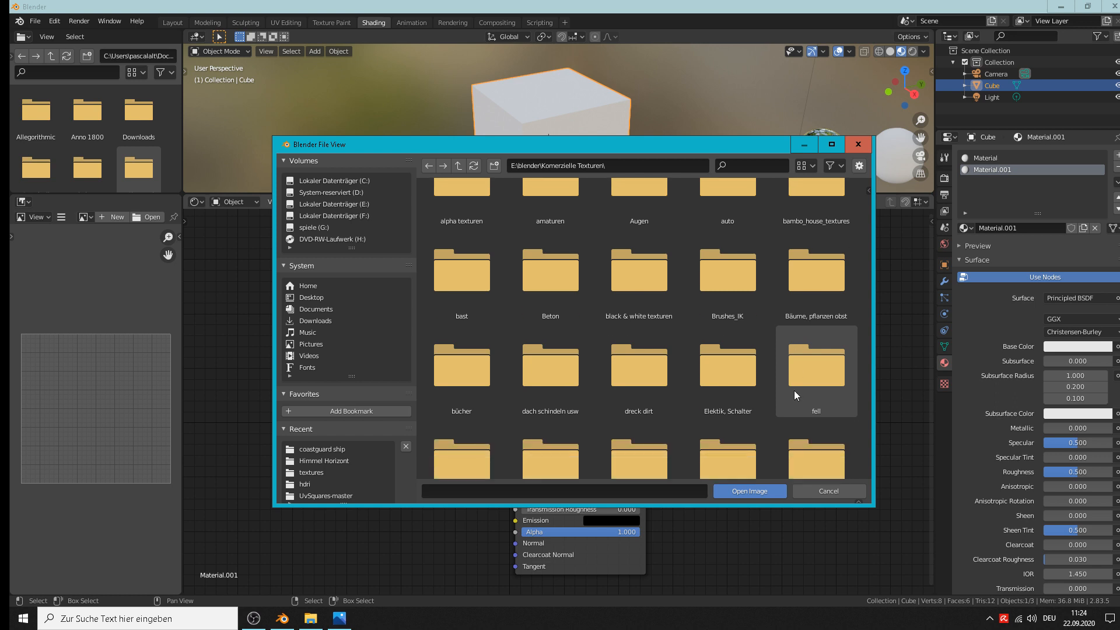
scroll(793, 394, down, 1)
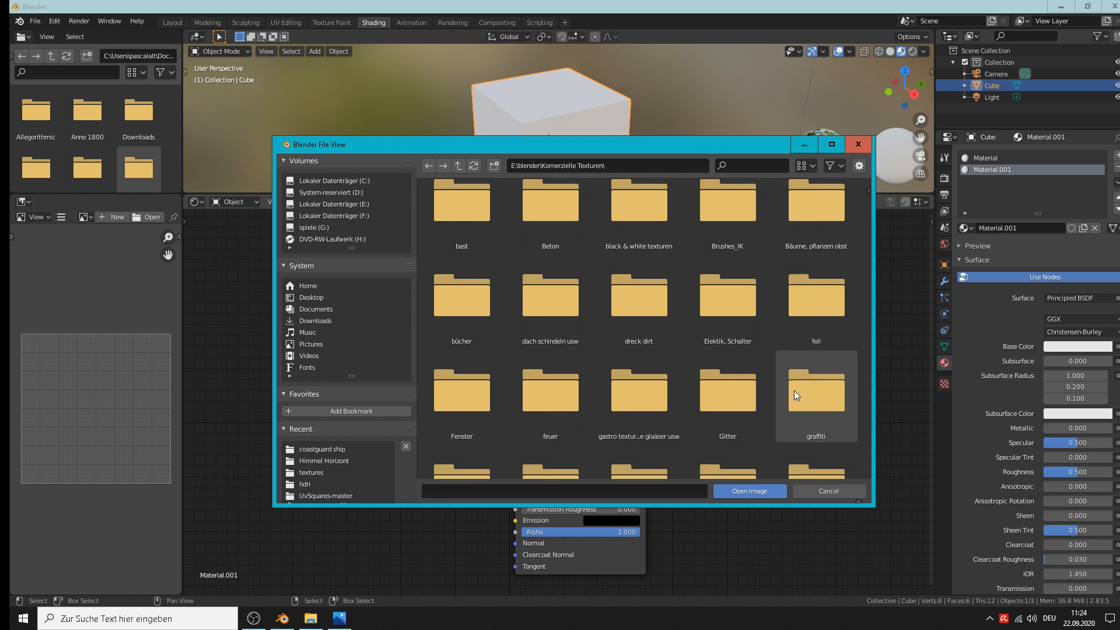
scroll(793, 390, down, 1)
scroll(781, 397, down, 1)
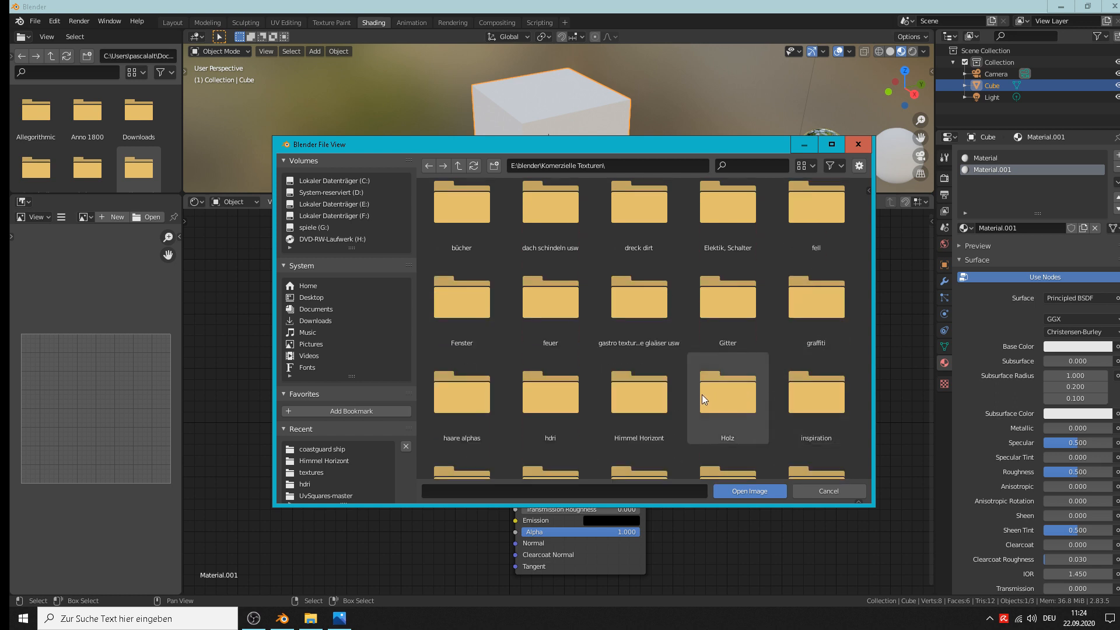
double_click(740, 401)
scroll(688, 344, down, 3)
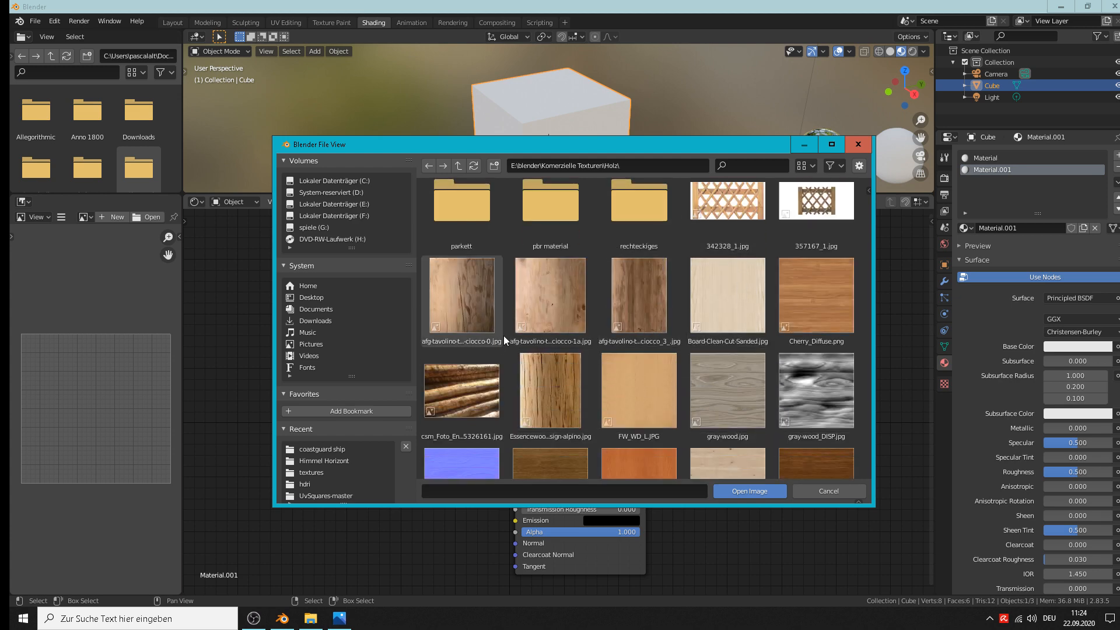
scroll(709, 358, down, 2)
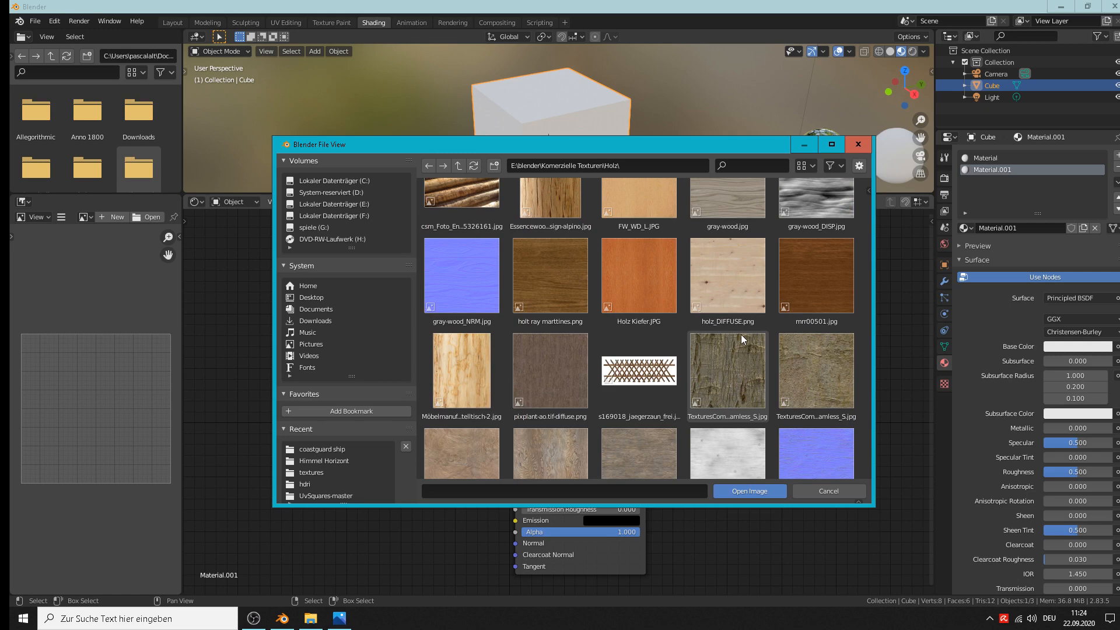
double_click(552, 282)
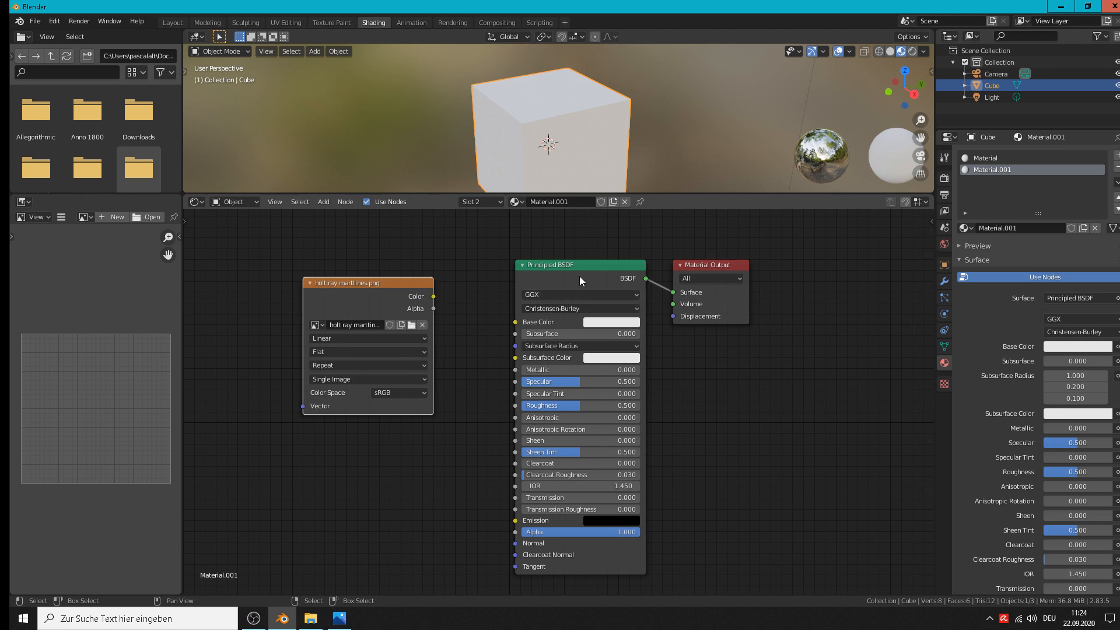
Step: Move the Material Output and Principled BSDF nodes farther from the image node, keeping BSDF linked to Surface
mouse_move(579, 276)
mouse_down()
mouse_move(564, 293)
mouse_move(580, 287)
mouse_up()
drag(705, 276, 828, 273)
drag(625, 287, 734, 290)
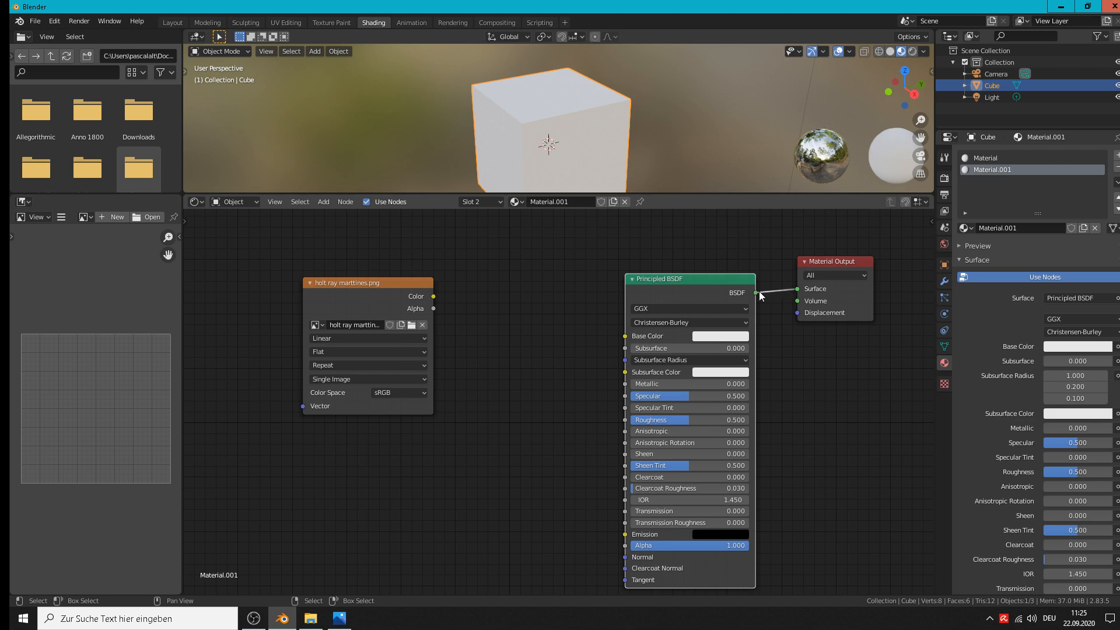
mouse_move(800, 291)
mouse_down()
mouse_move(757, 293)
mouse_move(755, 260)
mouse_move(798, 289)
mouse_up()
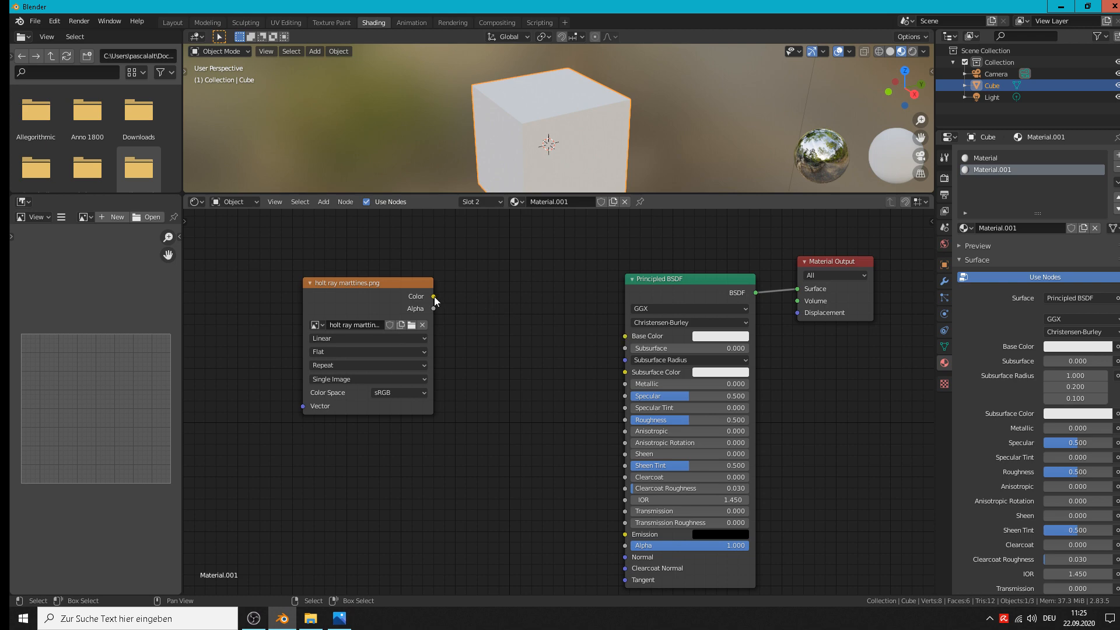
Step: Connect the image node's Color to the Principled BSDF's Base Color, show the material preview and move the image node closer to the shader
drag(434, 297, 637, 342)
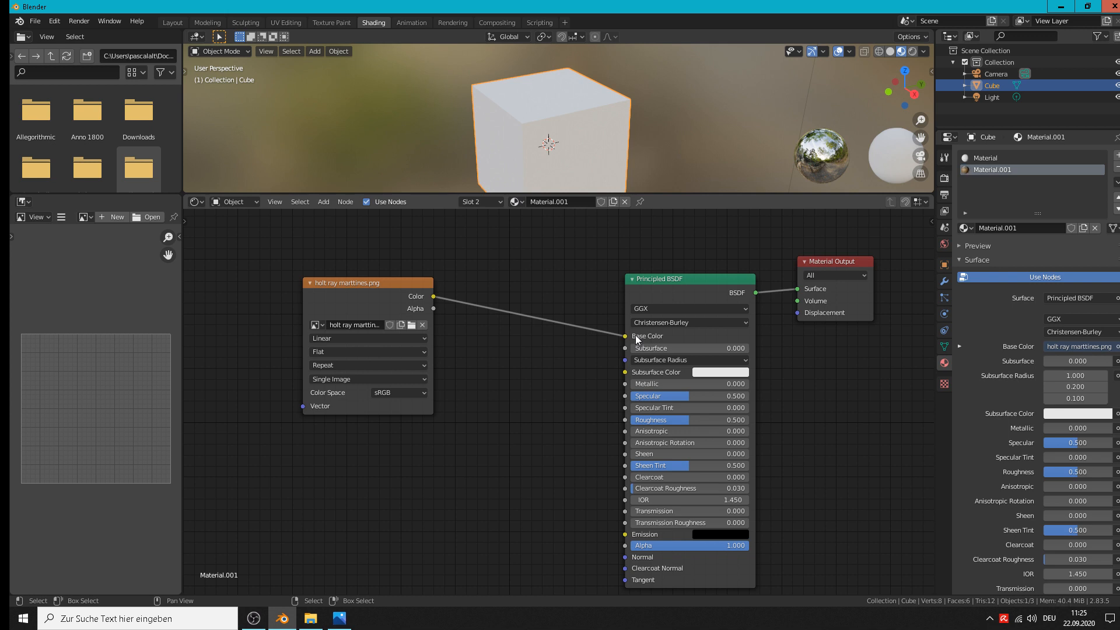
click(960, 246)
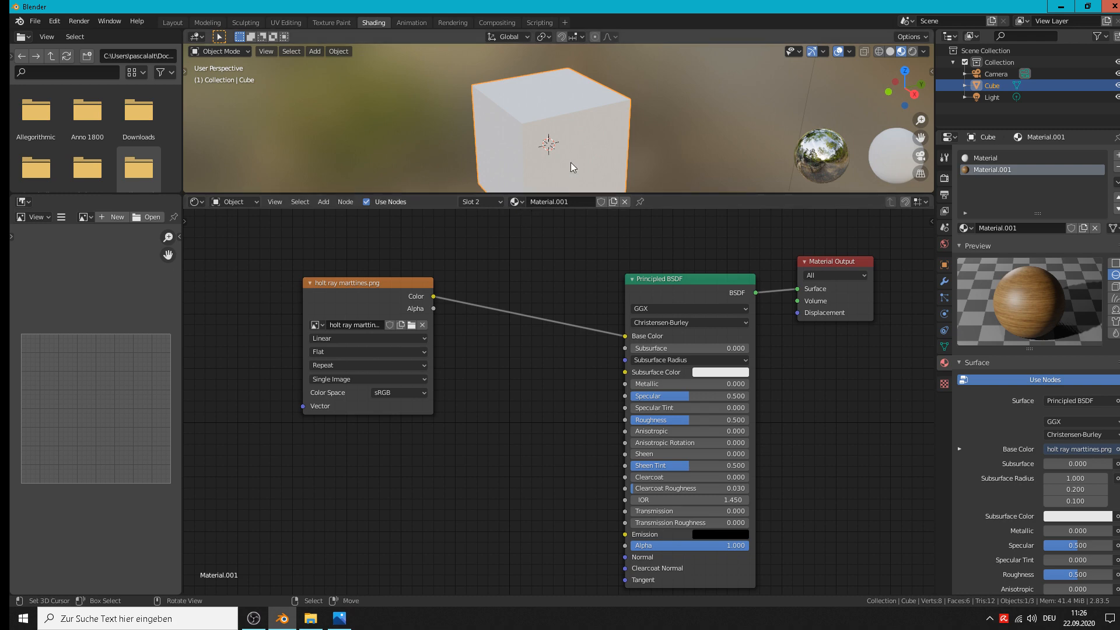
drag(372, 285, 502, 324)
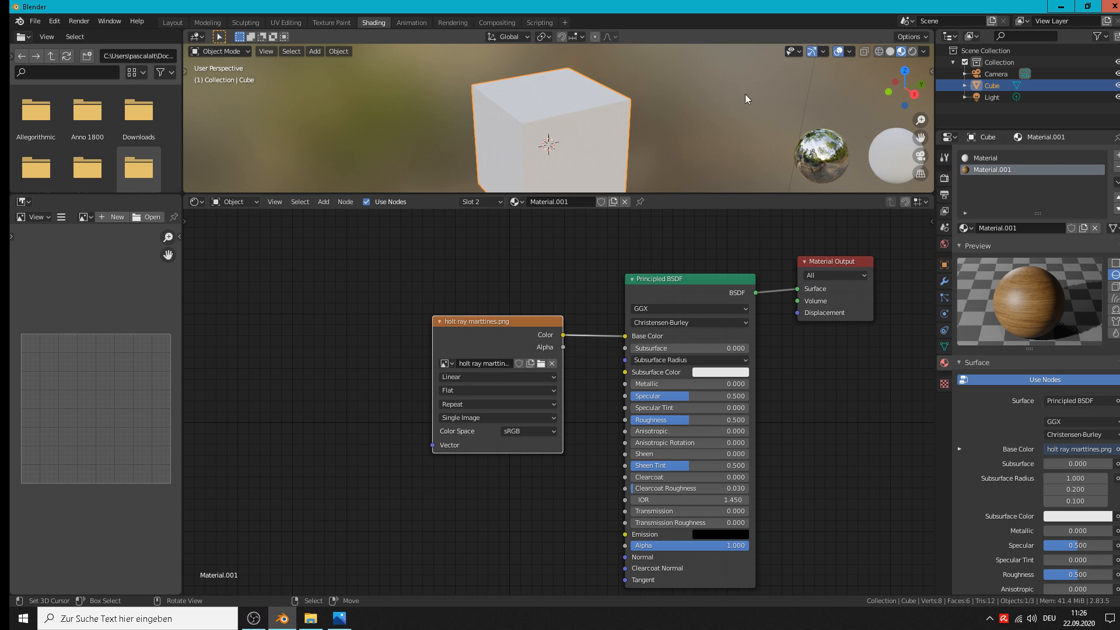
Step: Minimize Blender and close the procedural texture image and the tutorials folder window
click(1058, 8)
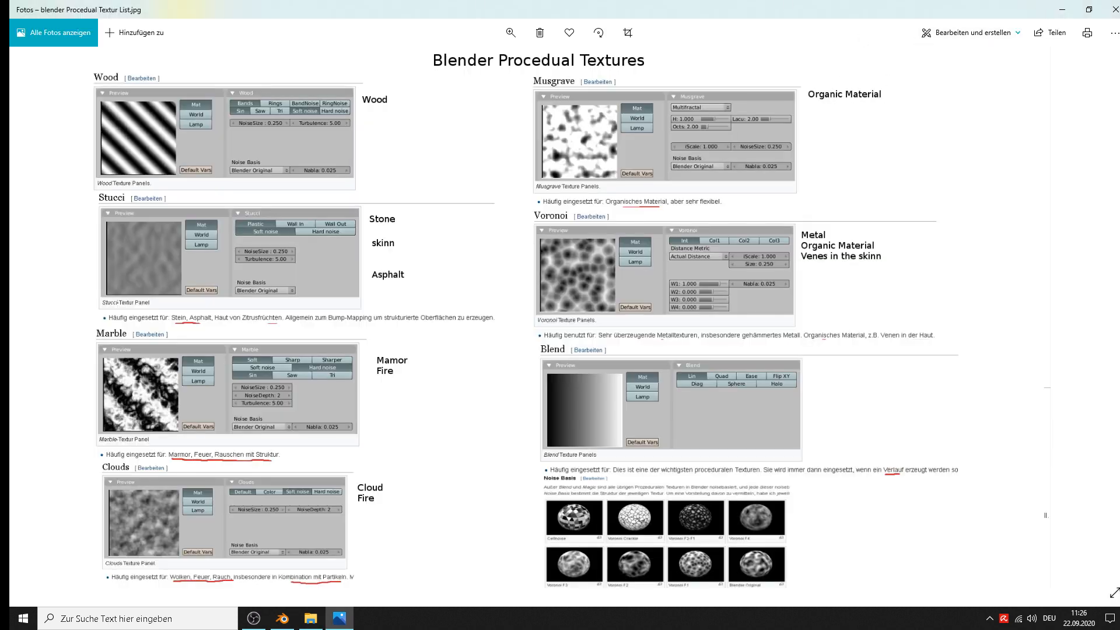
click(1113, 8)
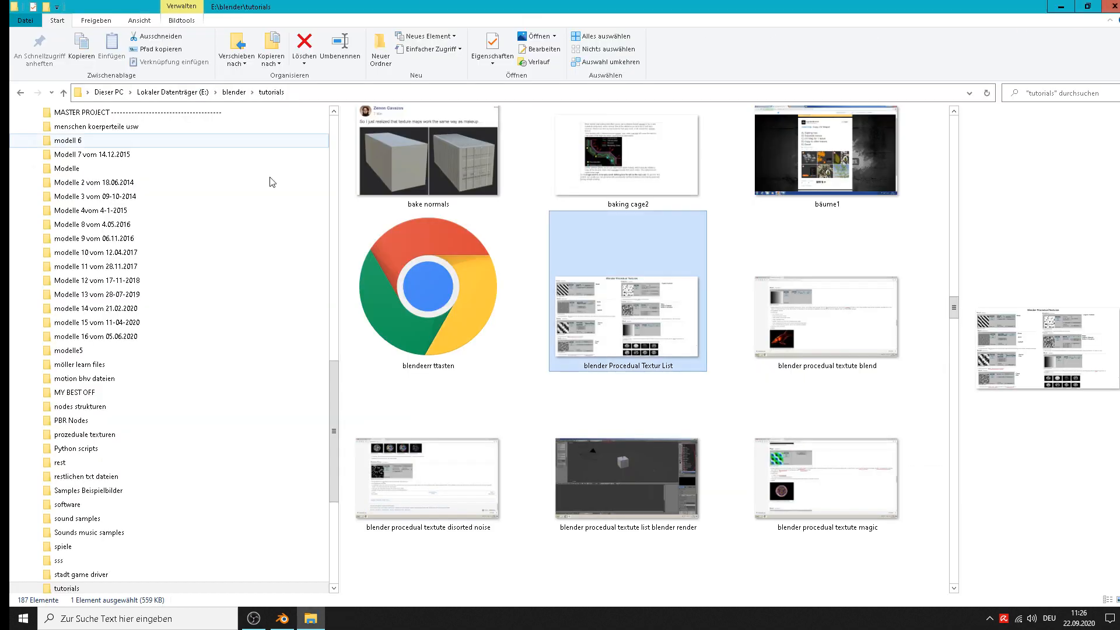
click(1112, 7)
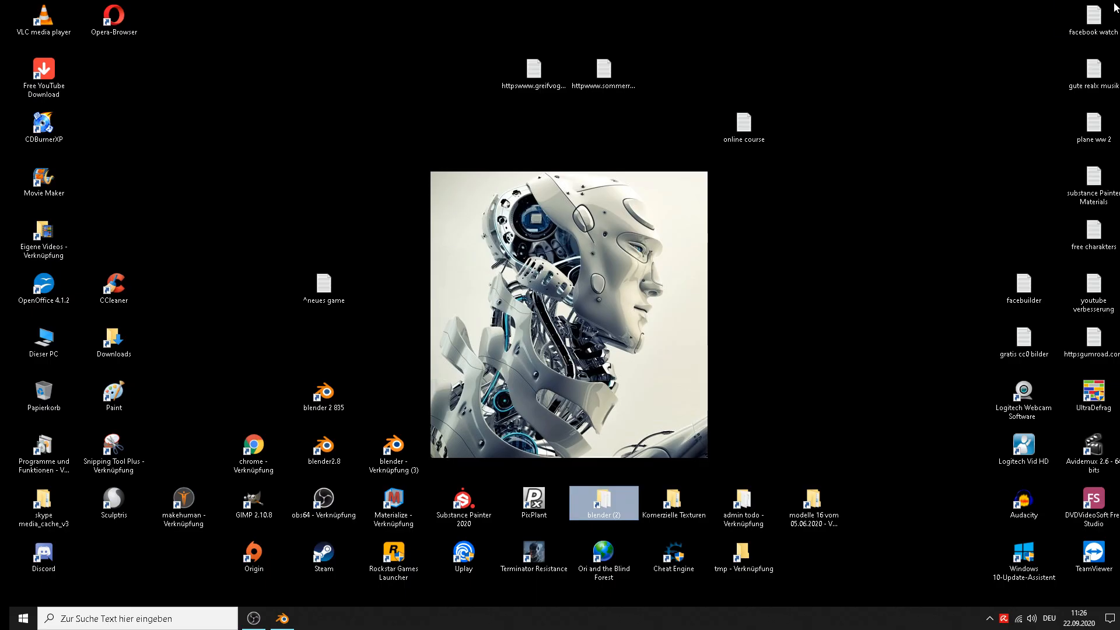
Step: Open Chrome and go to the Blender Matrix YouTube channel by its web address
click(254, 448)
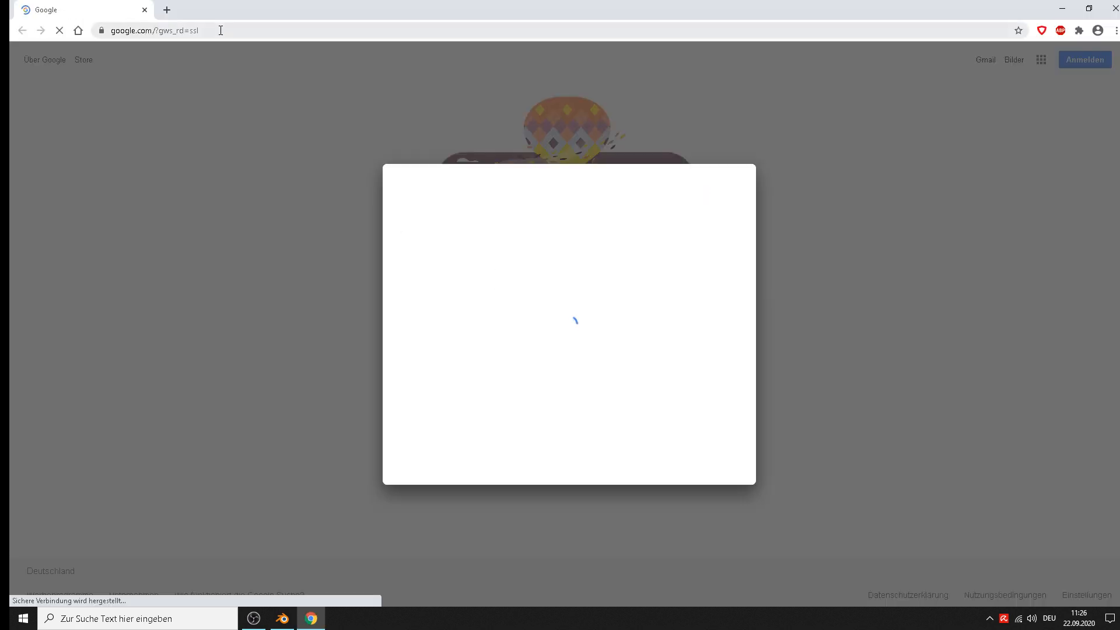
click(232, 30)
text(youtube.de/pascalalt)
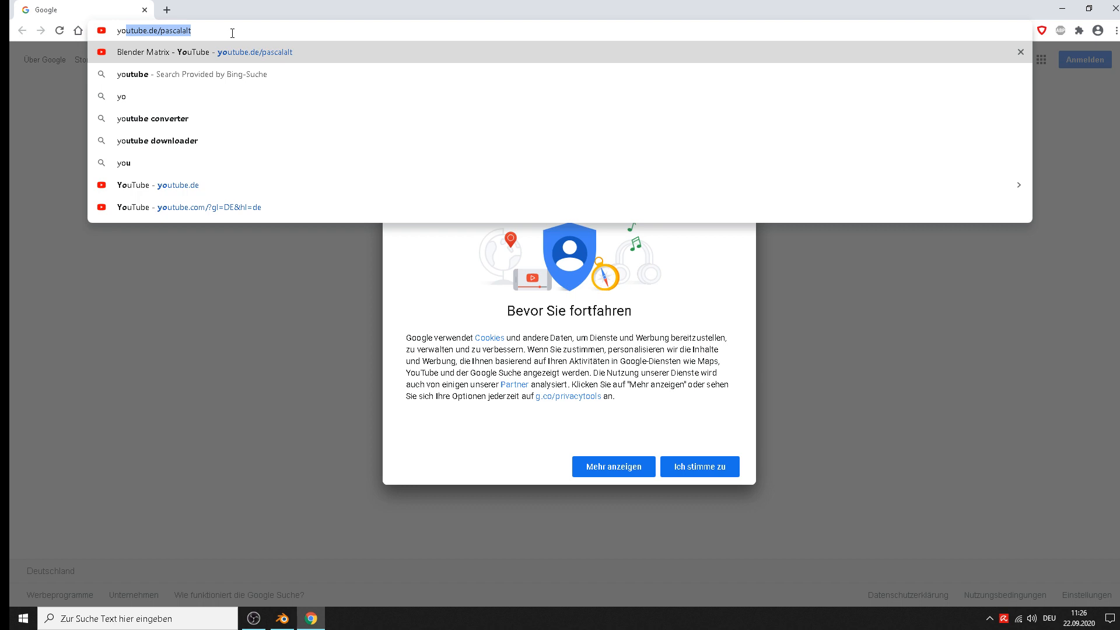
key(Return)
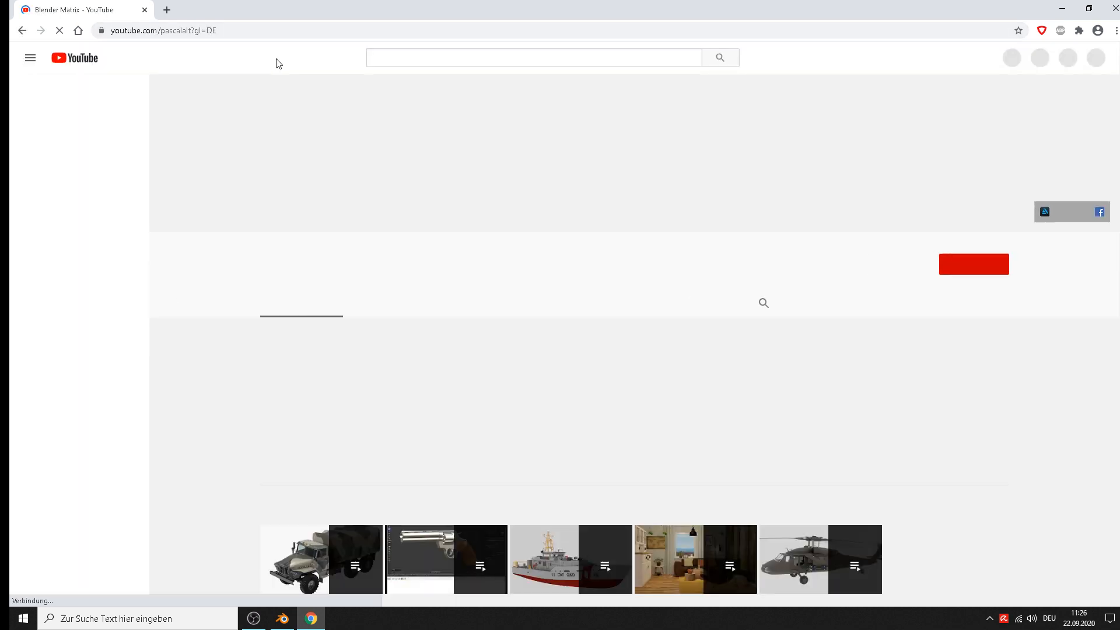
Step: Look through the channel's Blender 2.8 and 2.79 playlists and open "Learning Blender Basic Tutorials"
scroll(910, 367, down, 1)
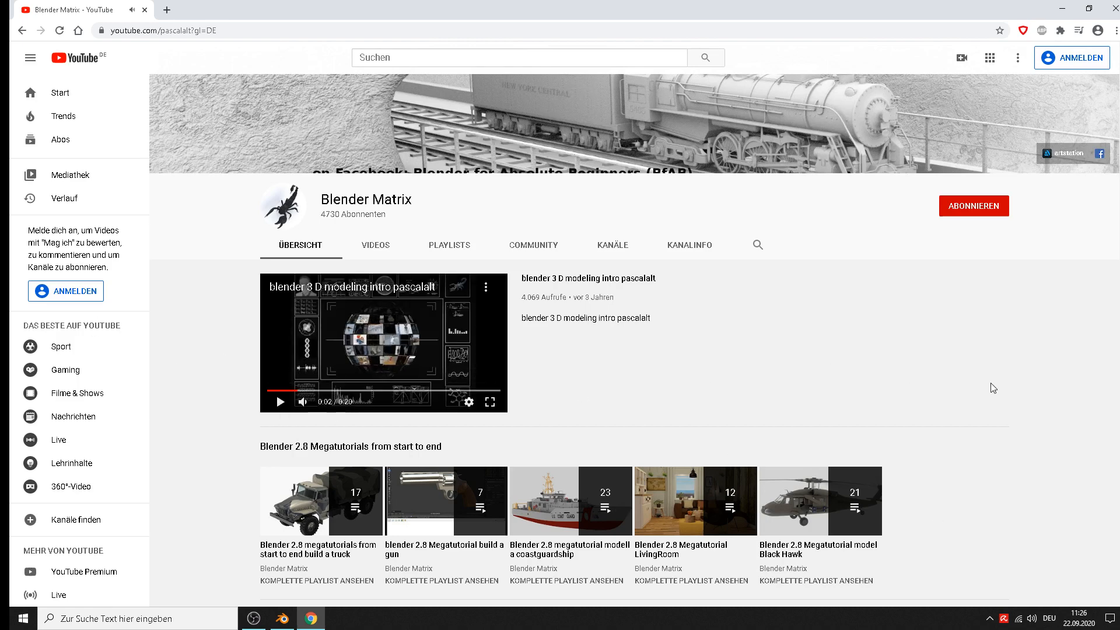
scroll(910, 391, down, 3)
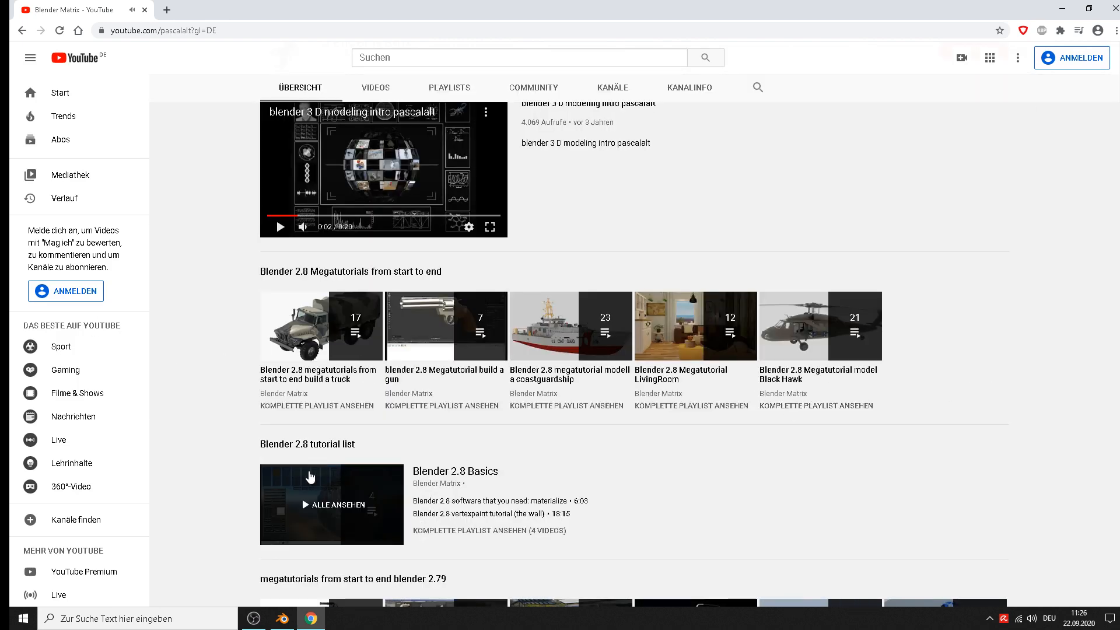
scroll(992, 449, down, 3)
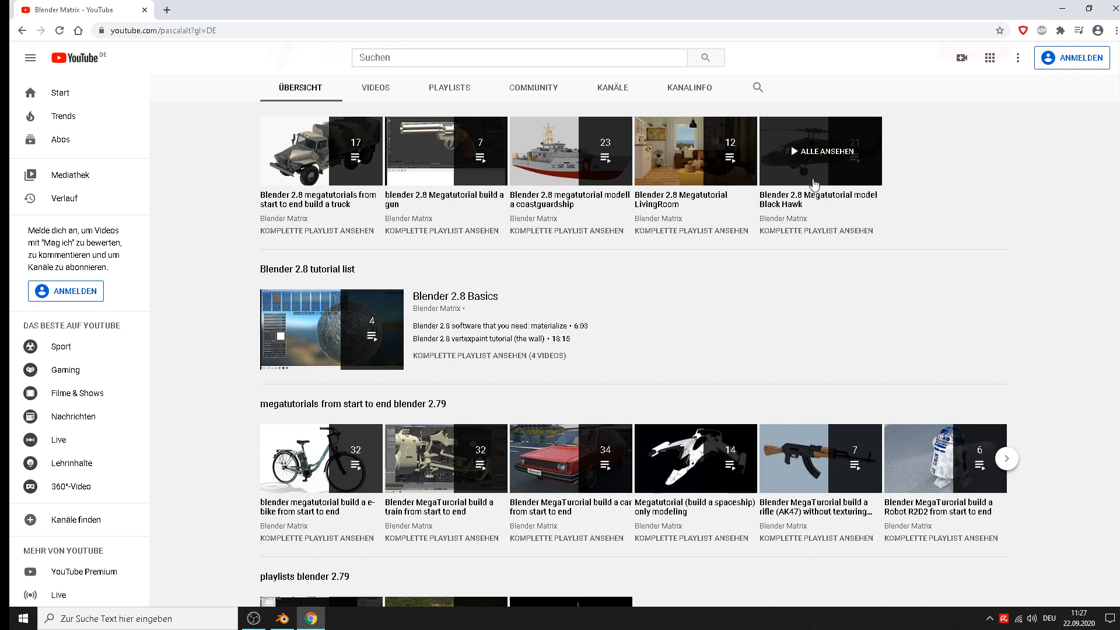
scroll(844, 327, down, 3)
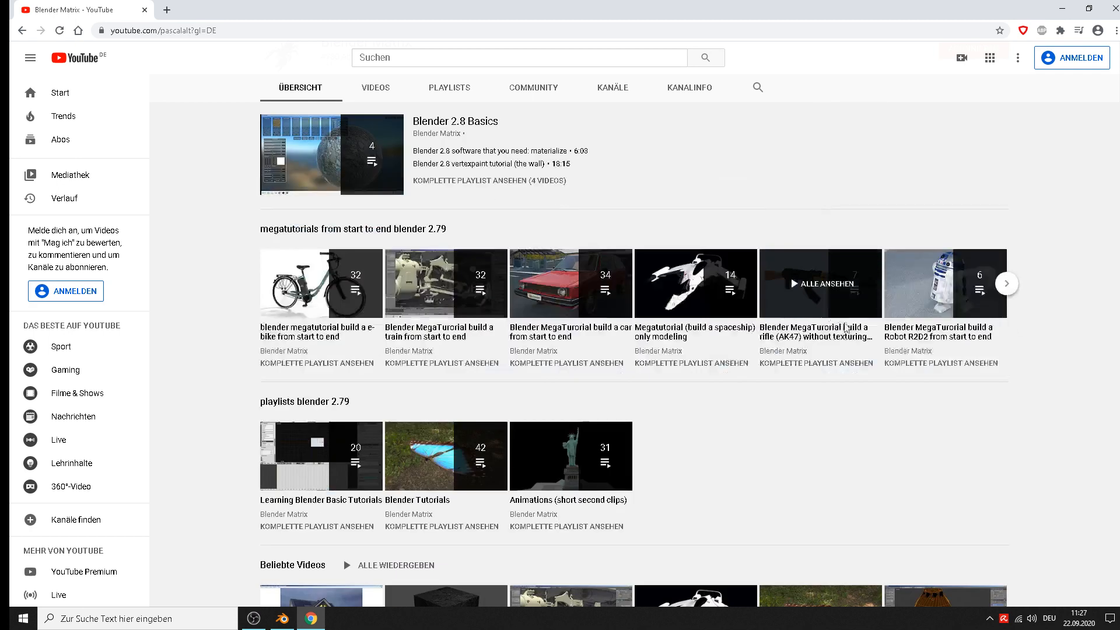
scroll(866, 440, down, 1)
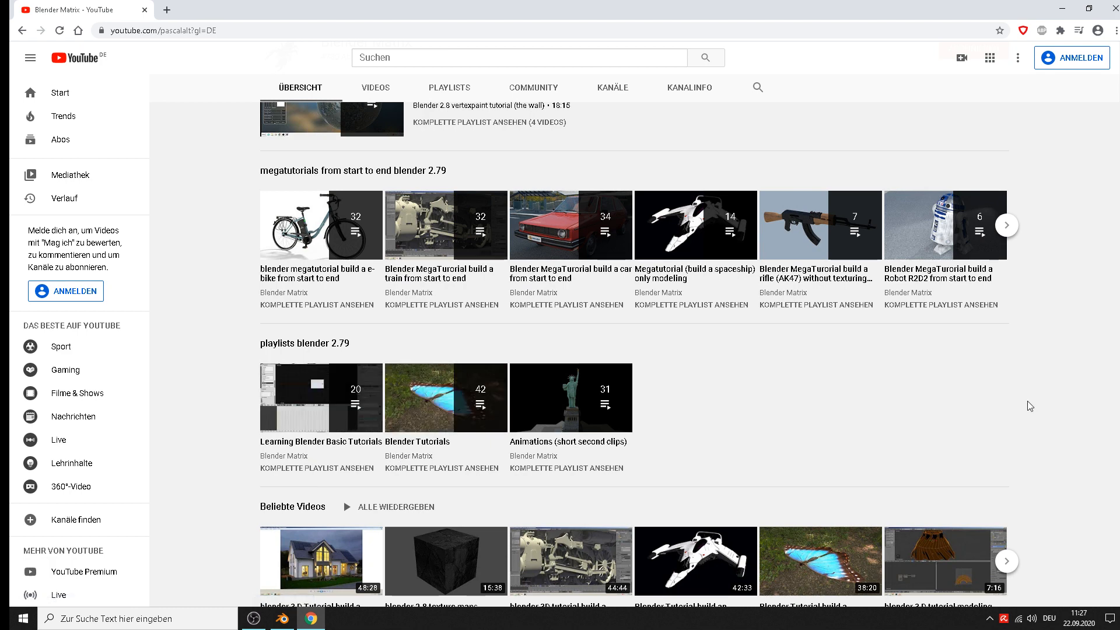
scroll(992, 395, down, 1)
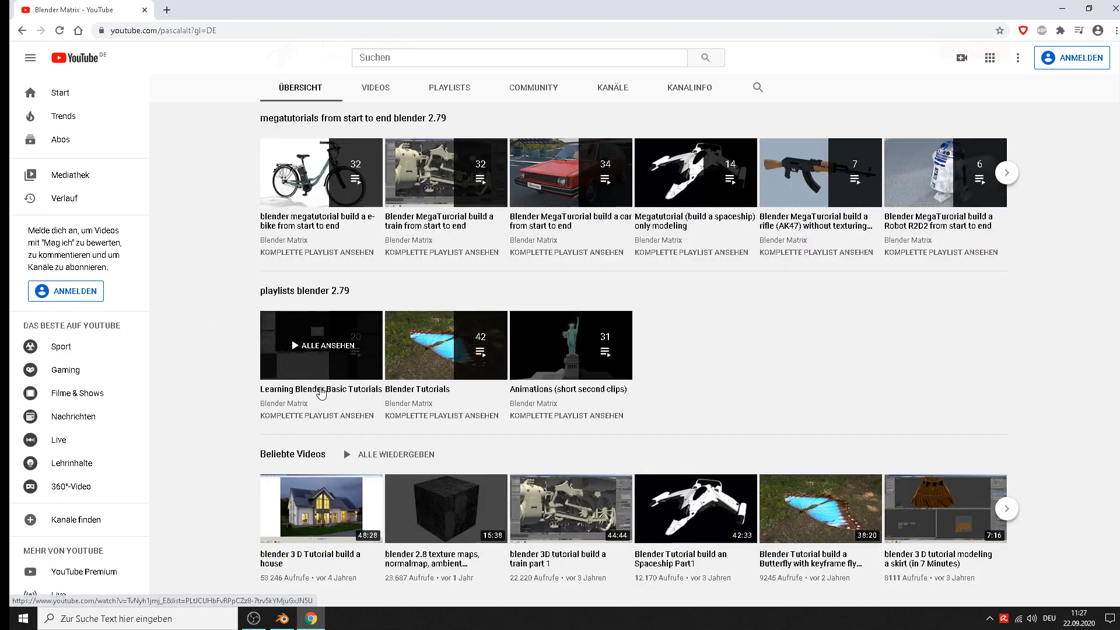
click(363, 389)
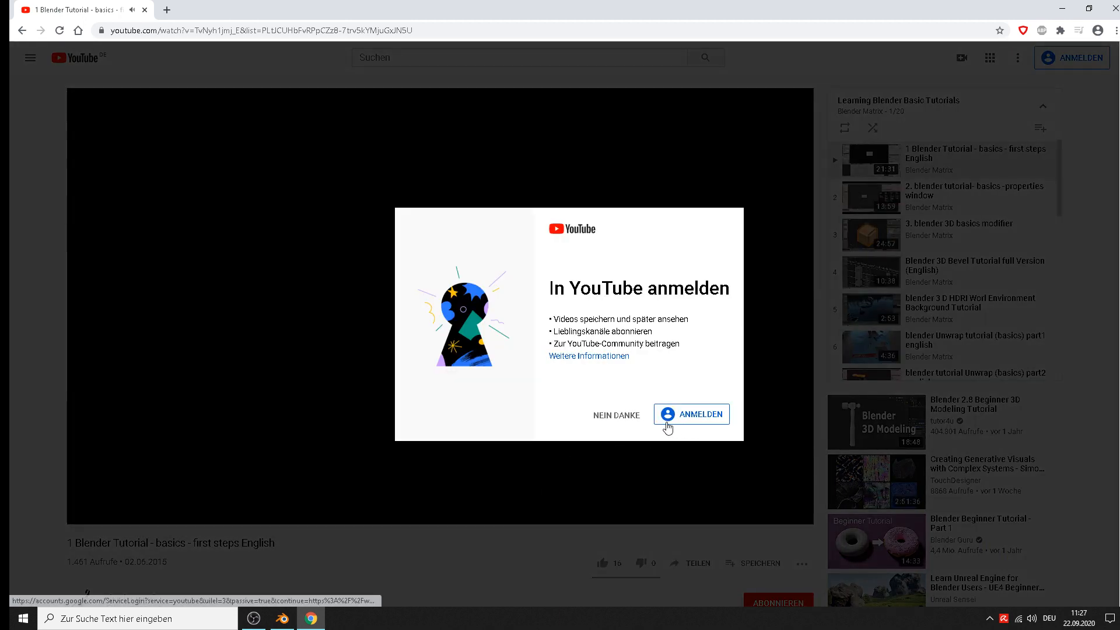
Step: Dismiss the sign-in and consent prompts, then open and pause the playlist video "blender Unwrap tutorial (basics) part1 english"
click(622, 419)
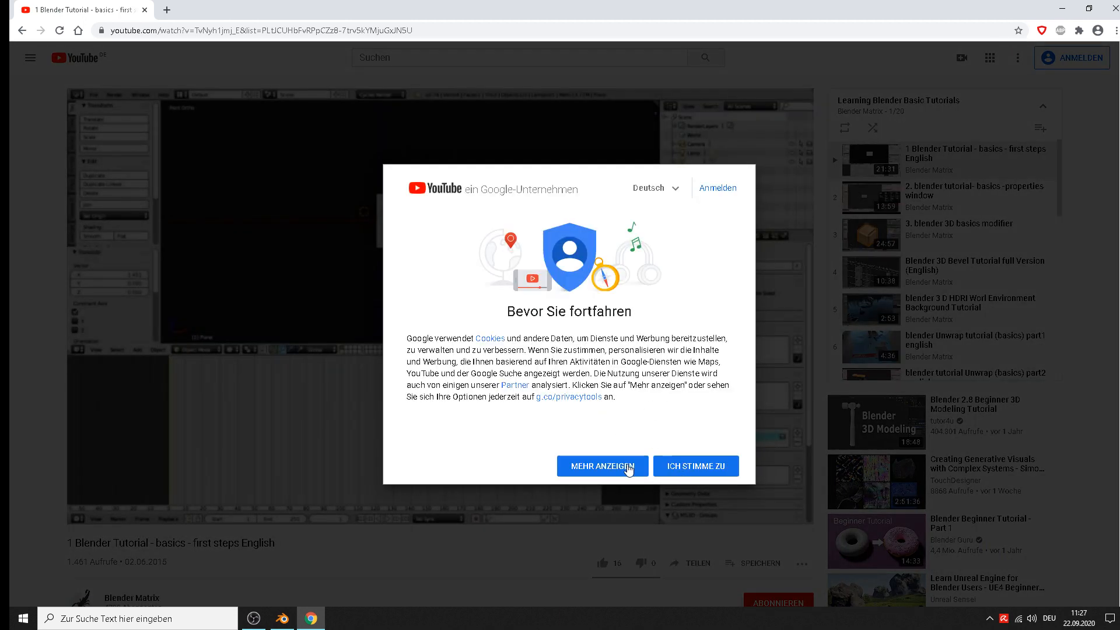
click(690, 467)
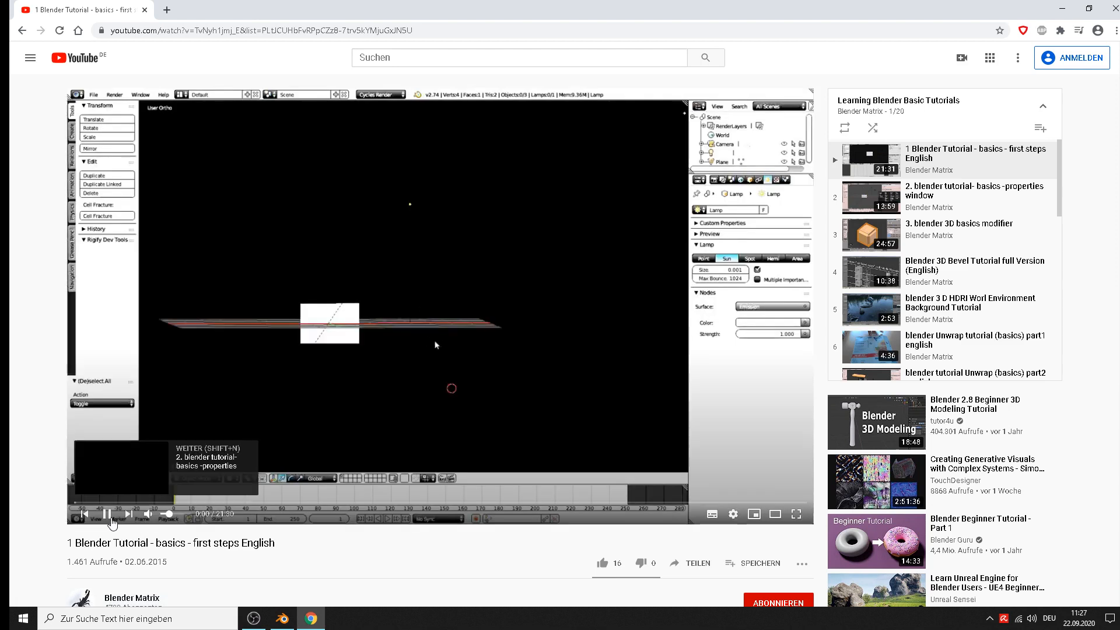
scroll(934, 222, down, 2)
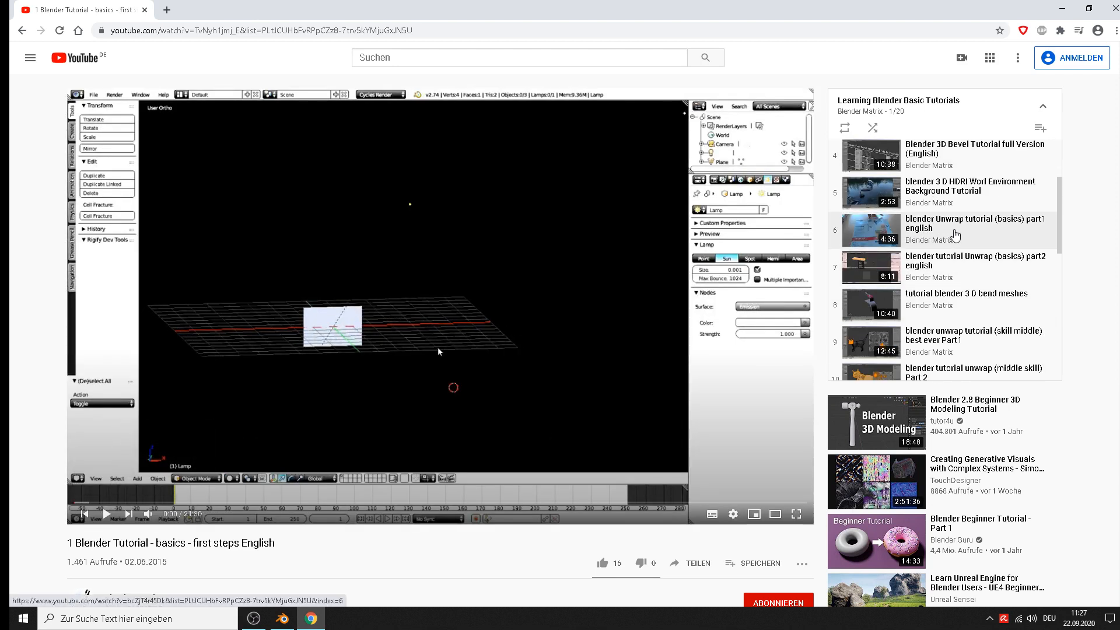
click(1021, 224)
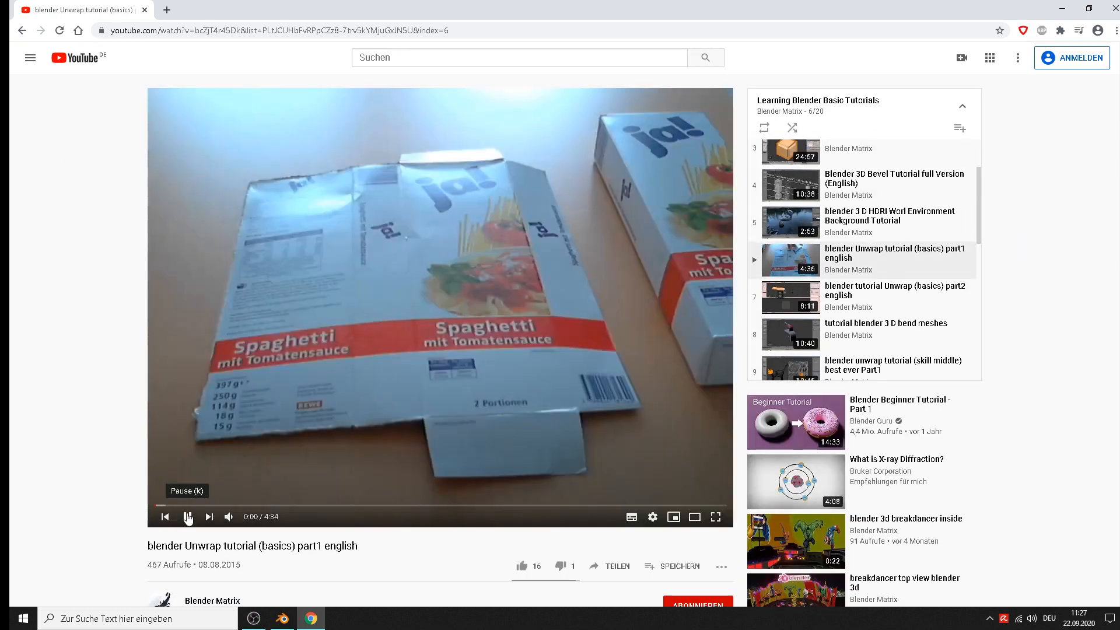
click(188, 518)
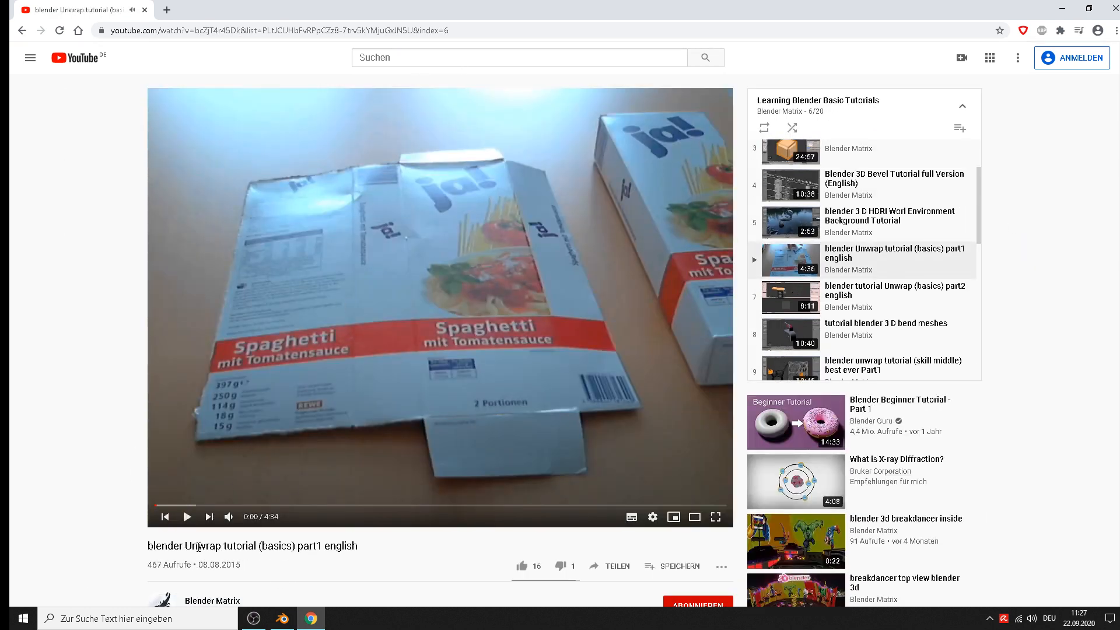
drag(183, 545, 221, 546)
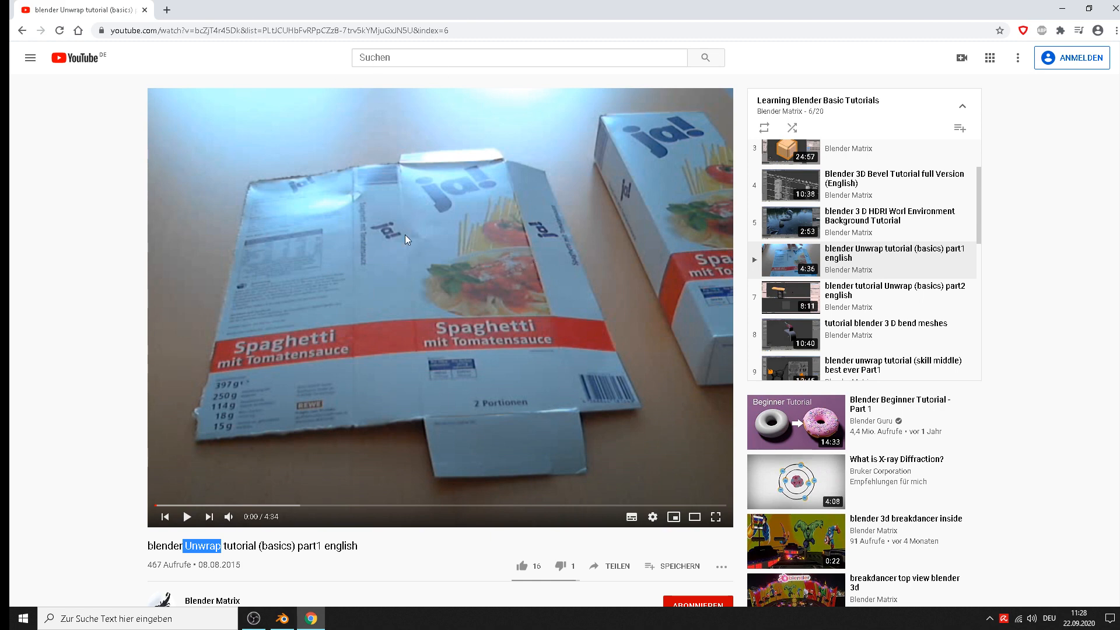
Step: Switch to Blender and unwrap the whole cube mesh in Edit Mode with the standard Unwrap operation
click(282, 620)
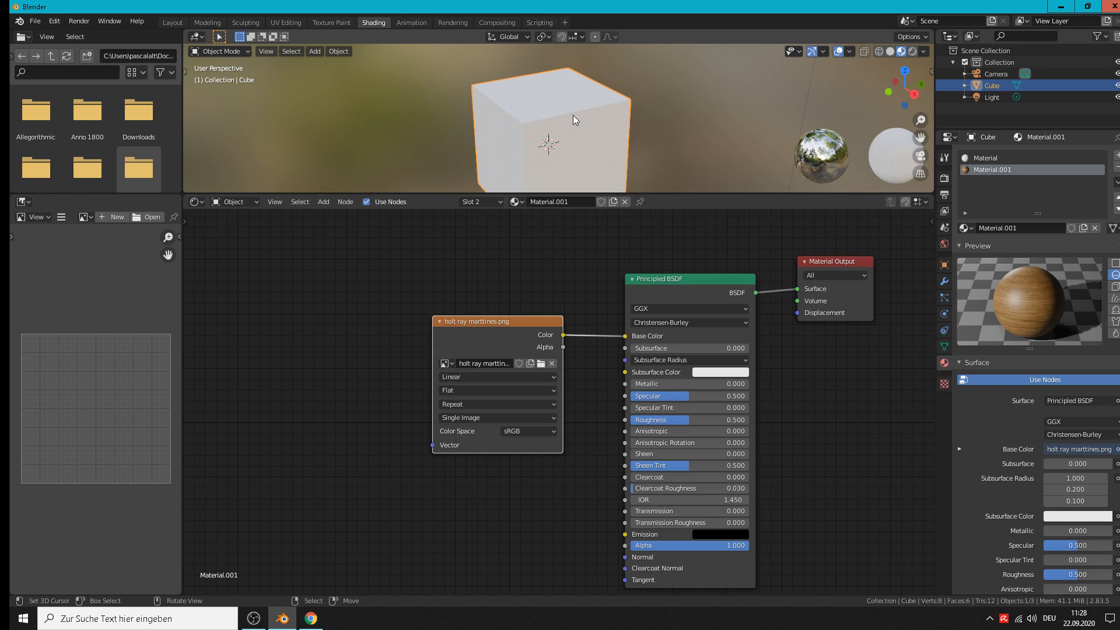
key(Tab)
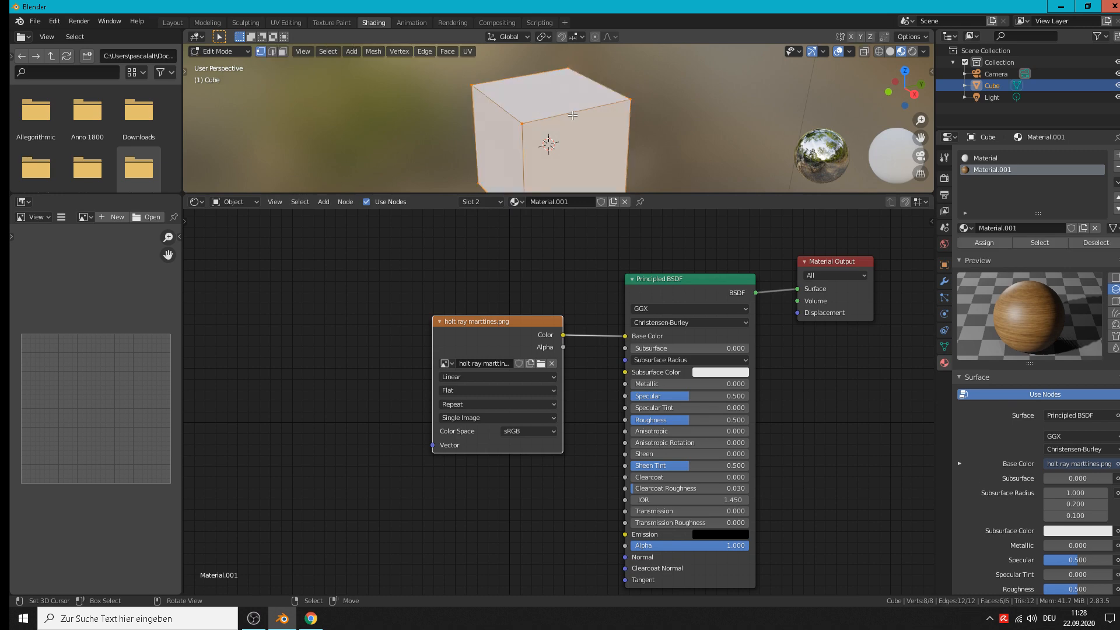
key(u)
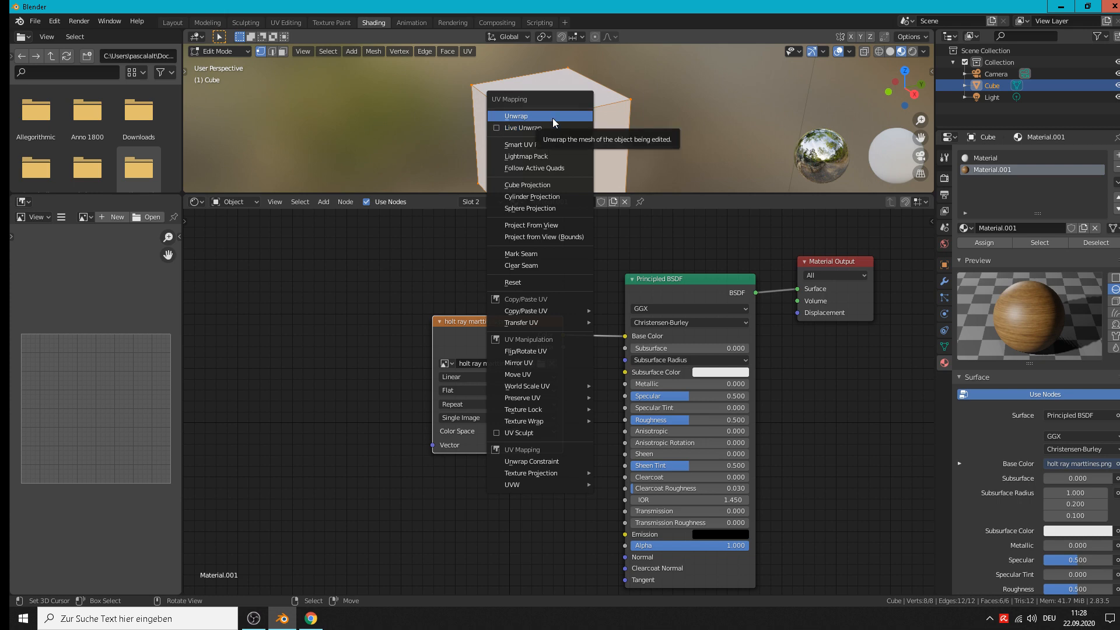
click(552, 118)
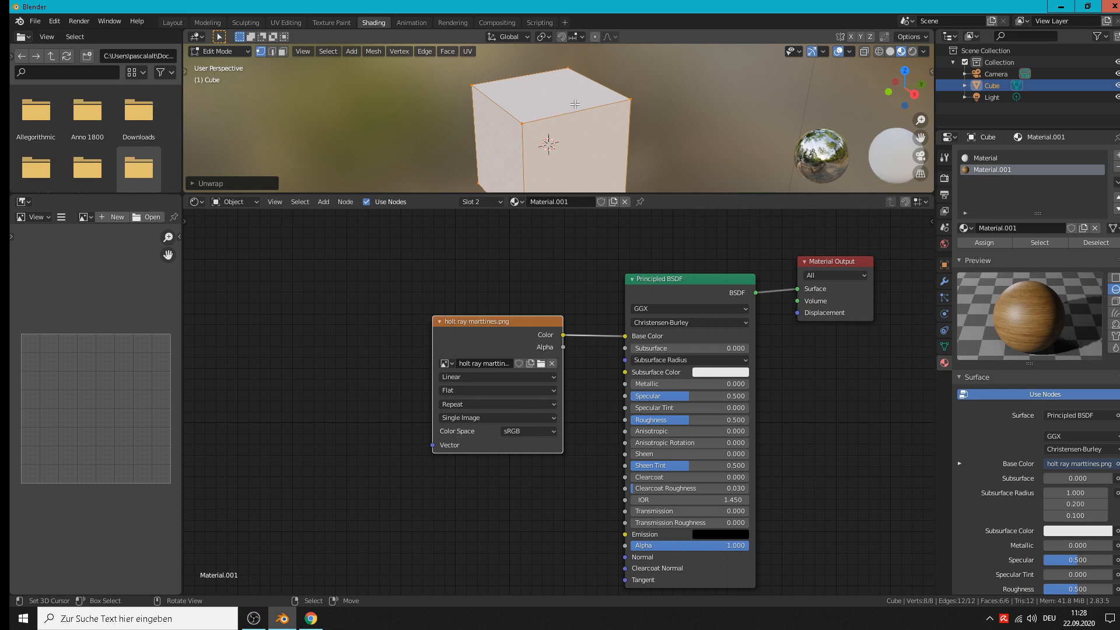
Step: Inspect the cube's unwrapped UV layout in the UV Editing workspace and return to the Shading workspace
click(285, 23)
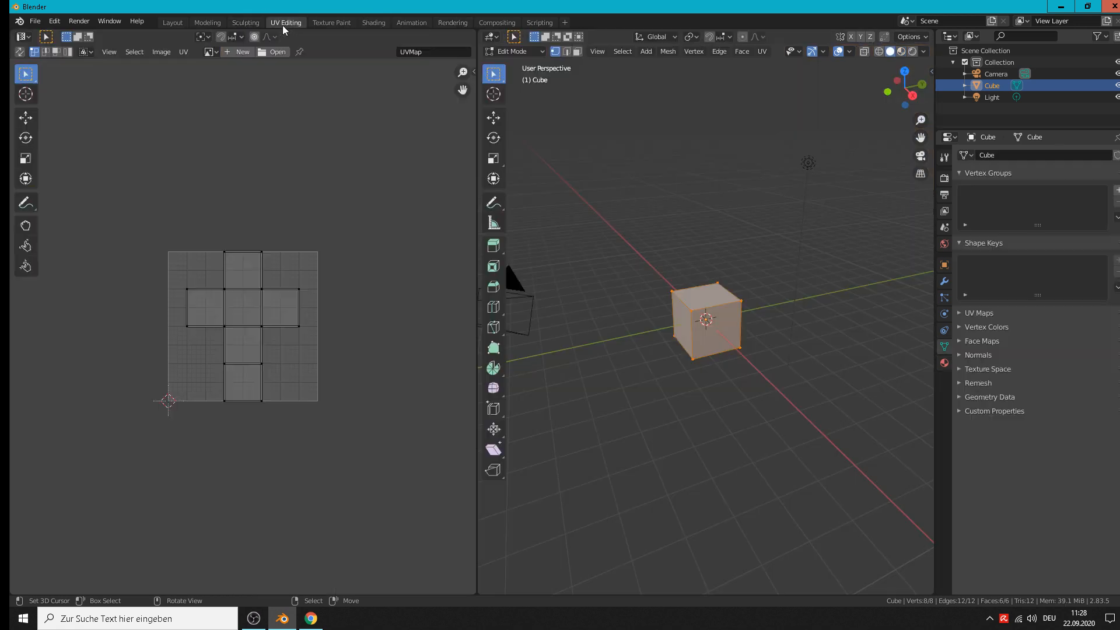
scroll(233, 308, up, 4)
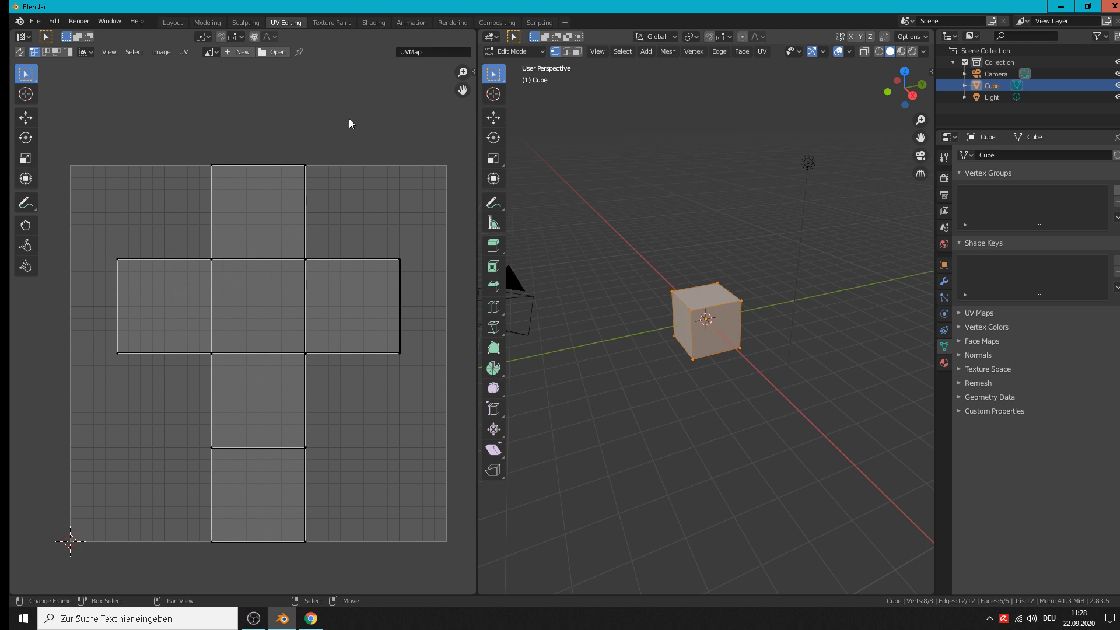
click(377, 23)
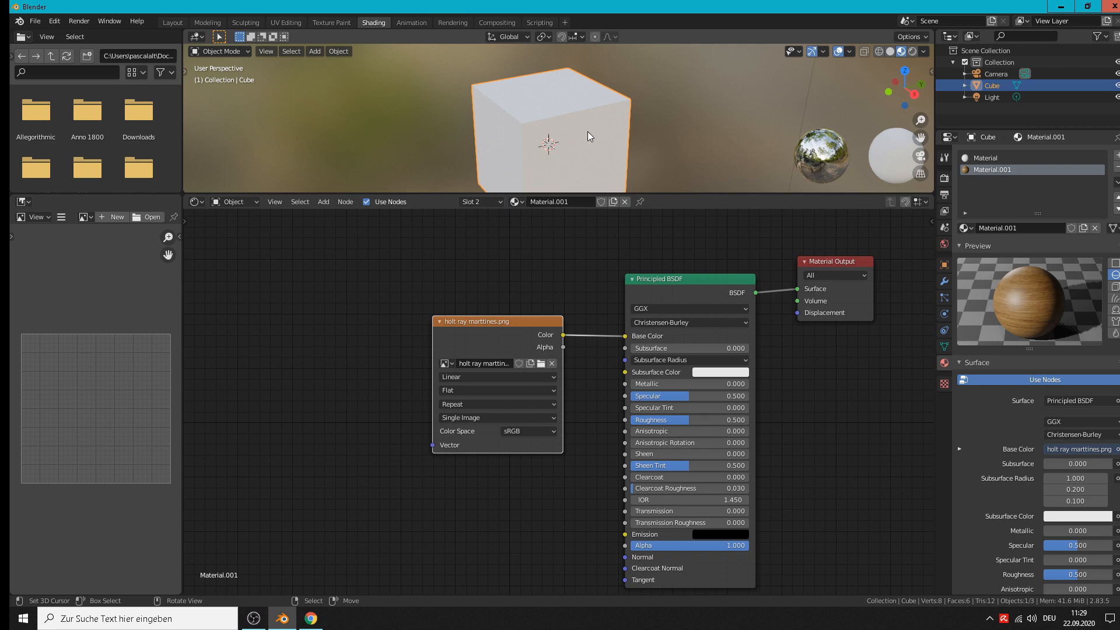
Step: Assign Material.001 to all faces of the cube in Edit Mode and return to Object Mode
key(Tab)
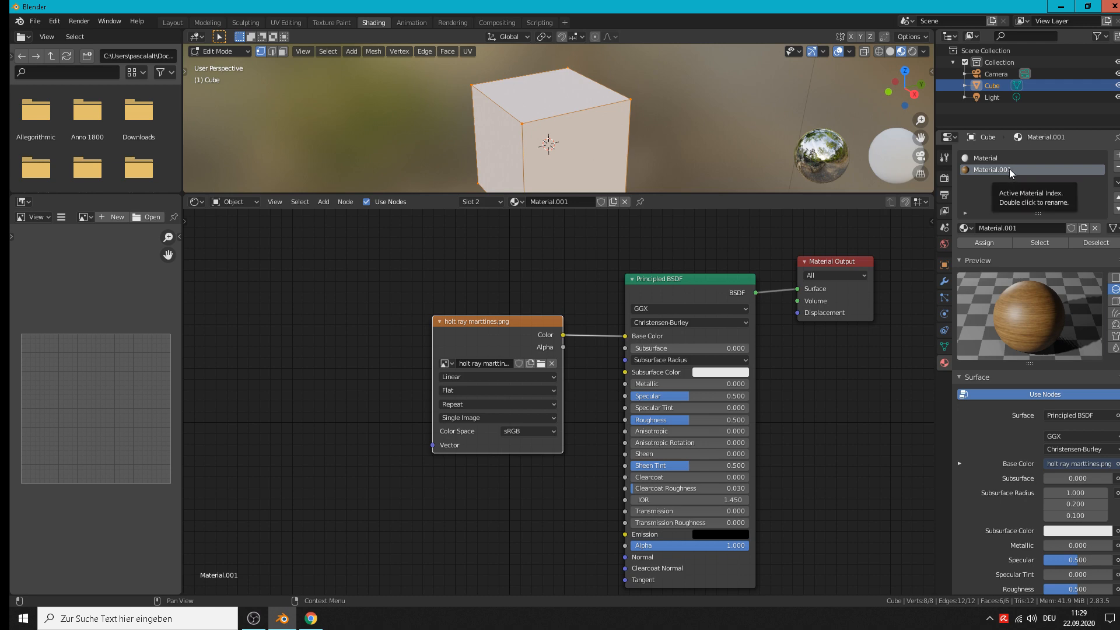
click(982, 241)
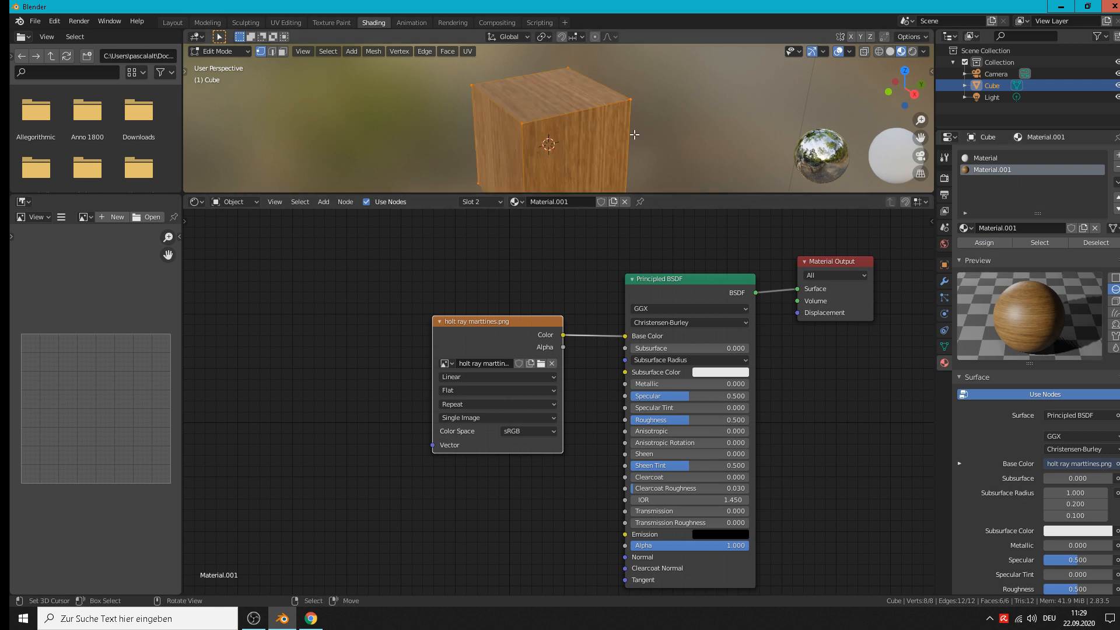
scroll(527, 135, up, 3)
scroll(527, 135, down, 3)
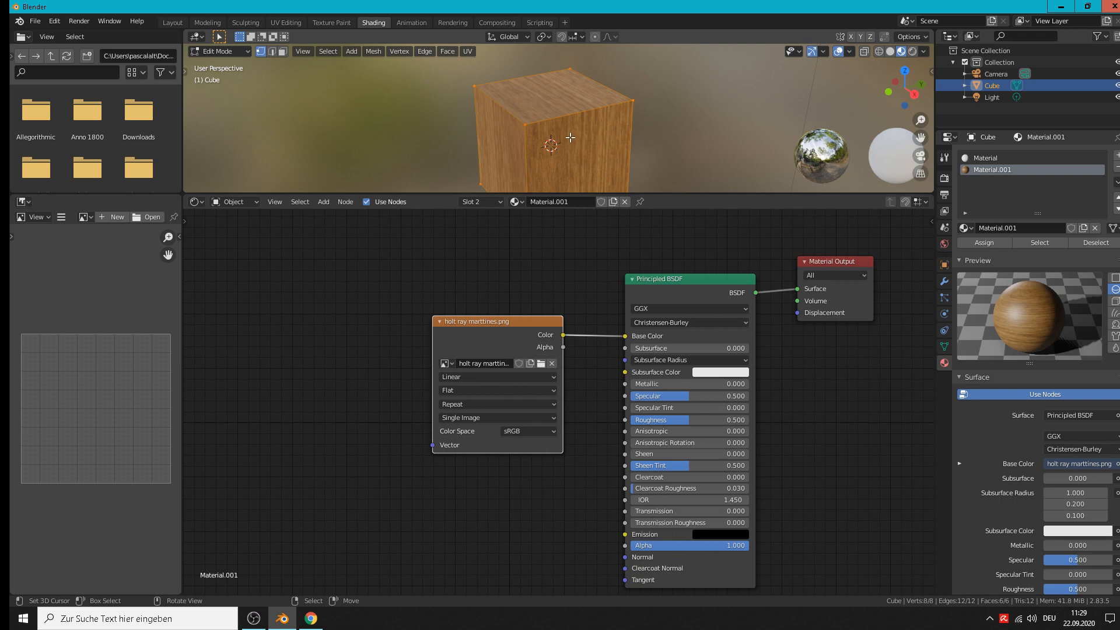
key(Tab)
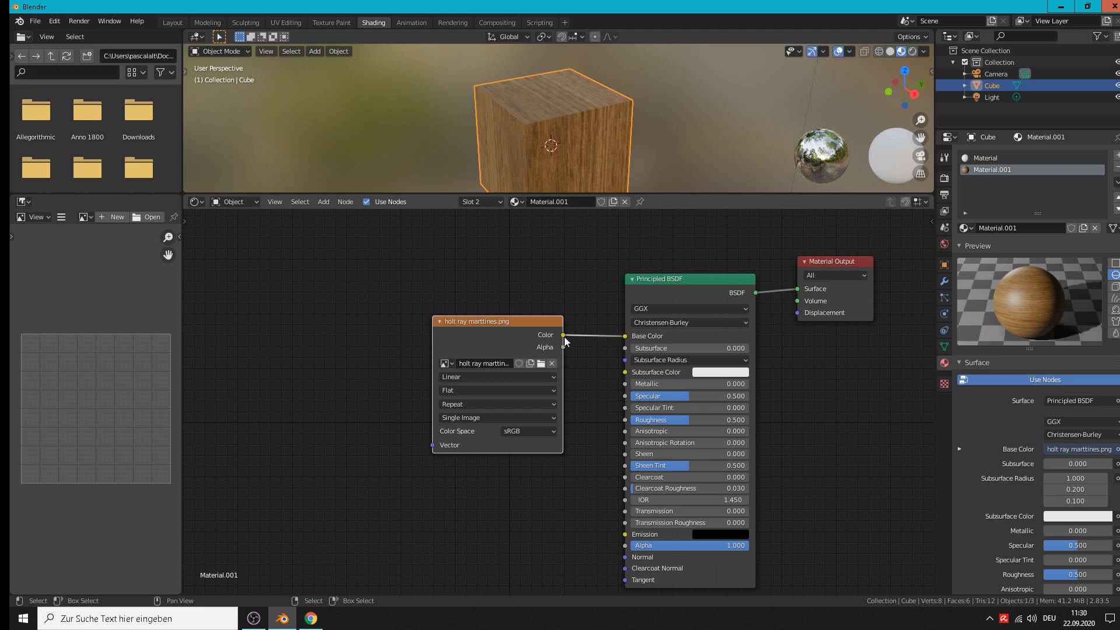
Step: Examine the wood texture on the cube's top and side faces up close in the 3D preview
mouse_move(587, 330)
middle_down()
mouse_move(604, 320)
mouse_move(595, 327)
middle_up()
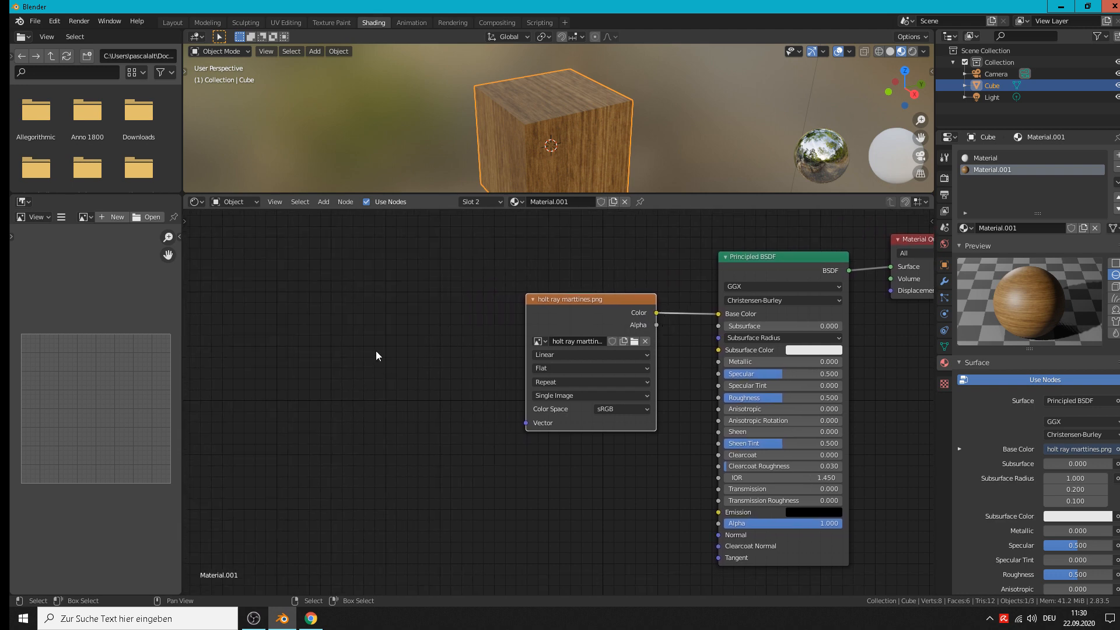
middle_drag(375, 355, 227, 412)
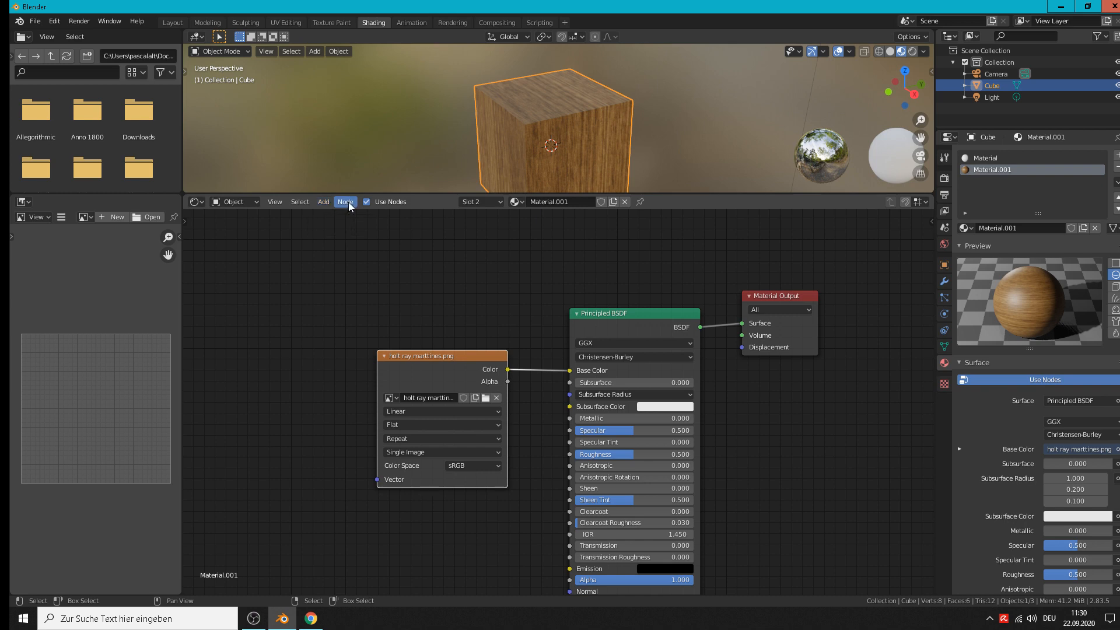
scroll(560, 152, up, 6)
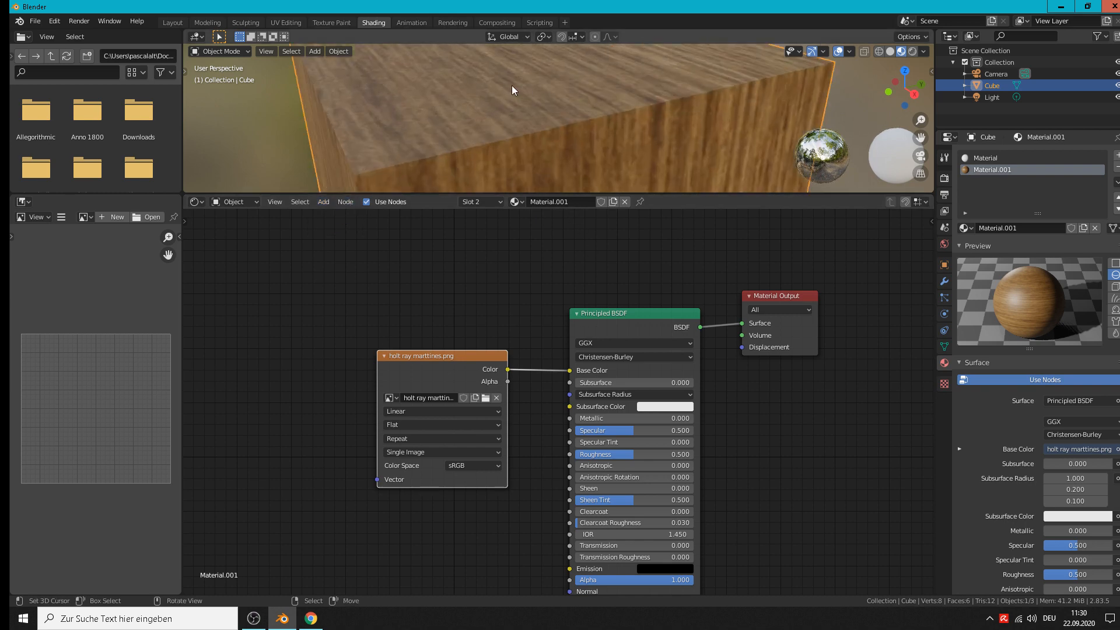
scroll(487, 120, down, 5)
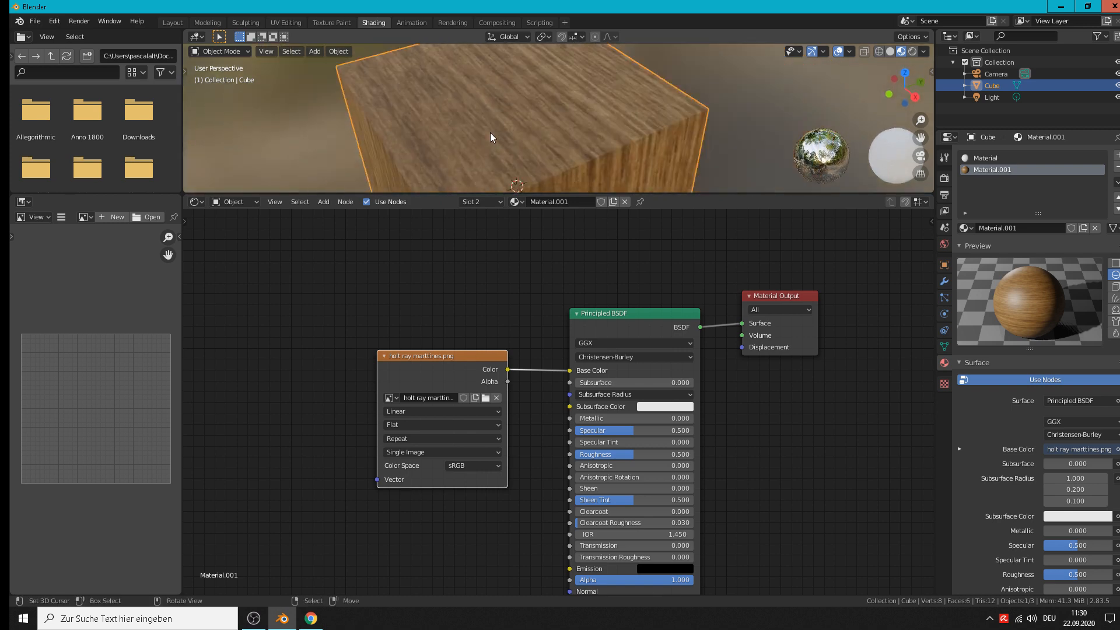
middle_drag(490, 132, 436, 114)
scroll(436, 93, up, 2)
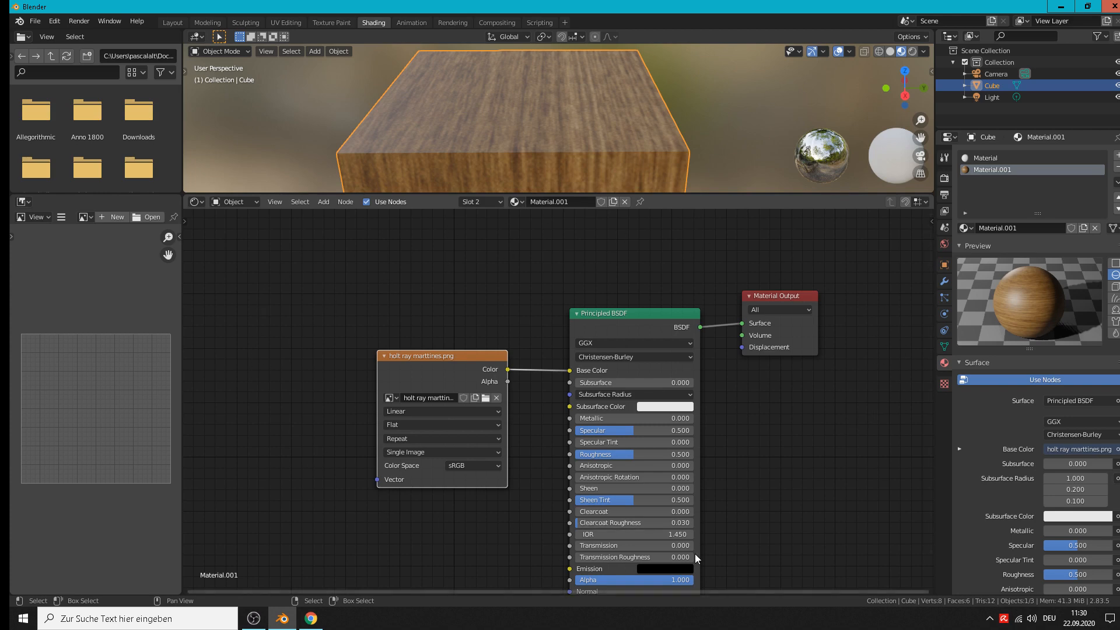
Step: Look over the Principled BSDF's inputs and move the wood image texture node slightly higher and farther from the shader
middle_drag(782, 493, 834, 466)
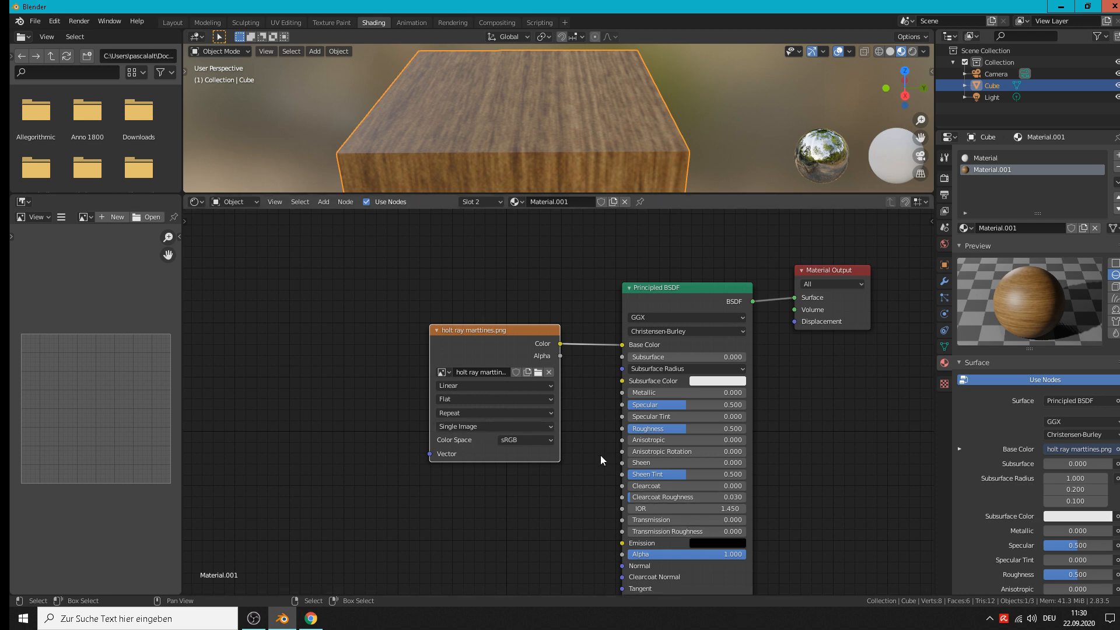
scroll(587, 526, down, 2)
scroll(600, 540, up, 2)
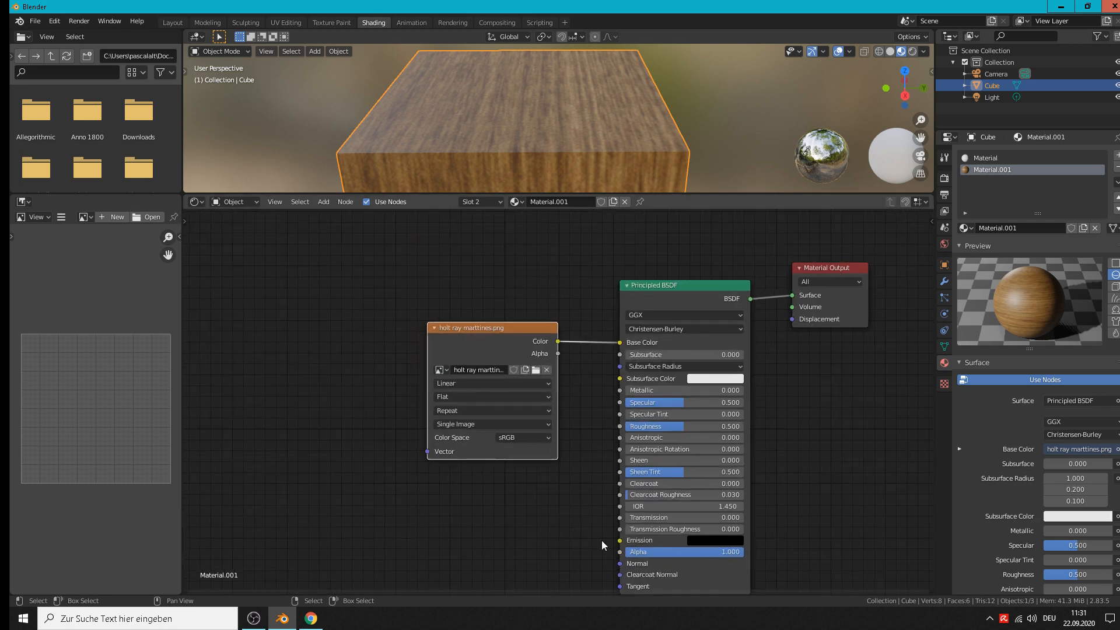
middle_drag(603, 537, 594, 454)
scroll(589, 469, up, 1)
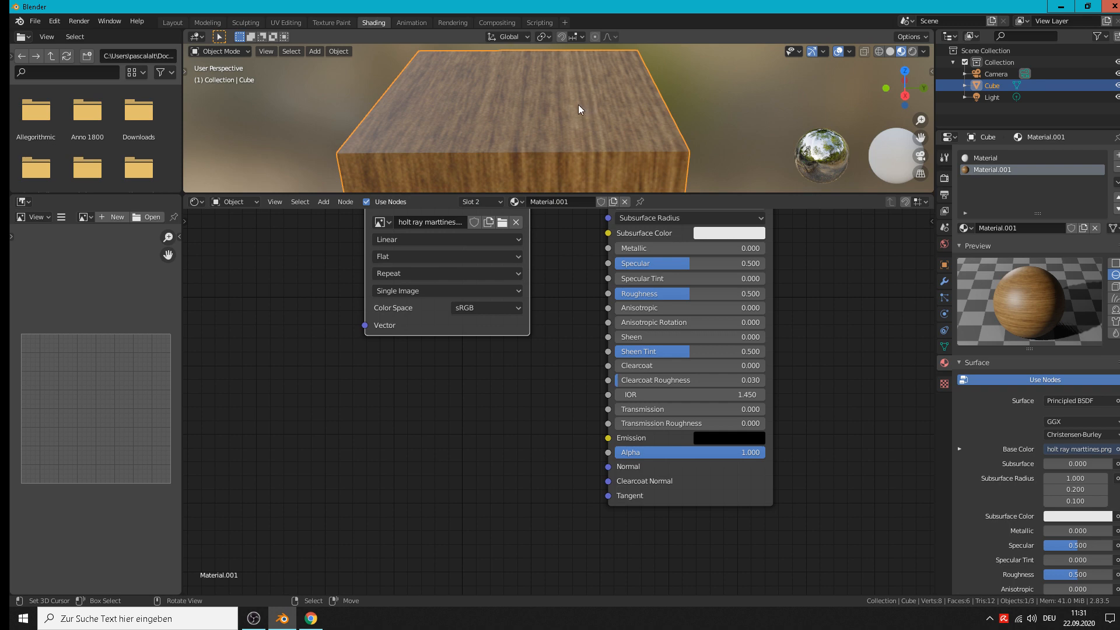
middle_drag(537, 456, 537, 457)
scroll(538, 457, down, 3)
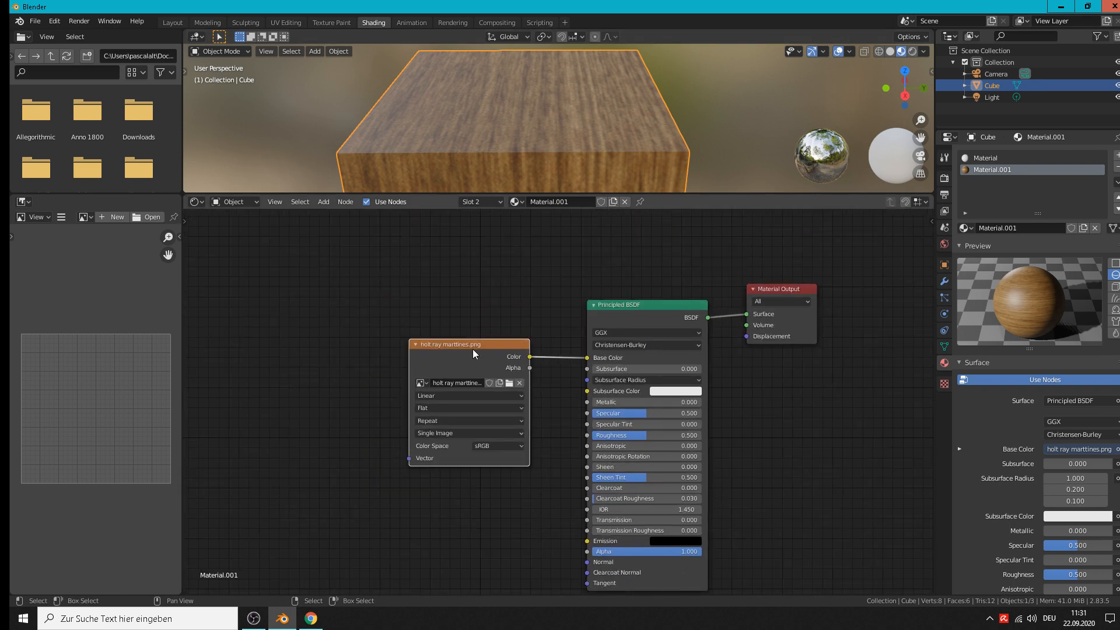
drag(472, 350, 454, 307)
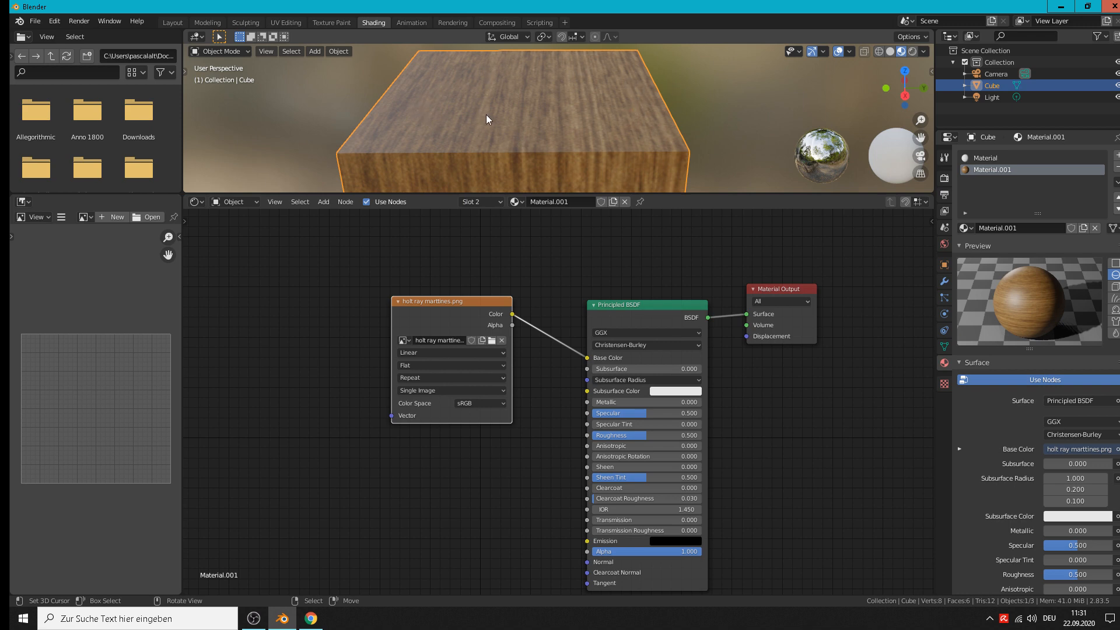
Step: Inspect the wood grain along the edges between the cube's top and side faces from different angles and distances
middle_drag(543, 71, 523, 118)
scroll(524, 118, up, 6)
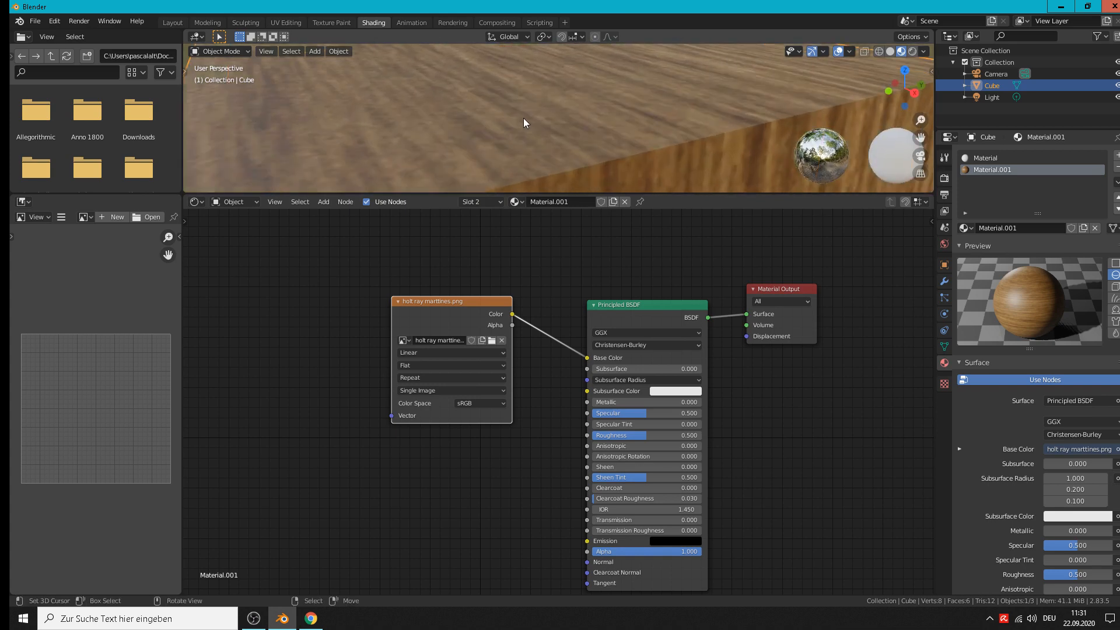
scroll(475, 141, down, 6)
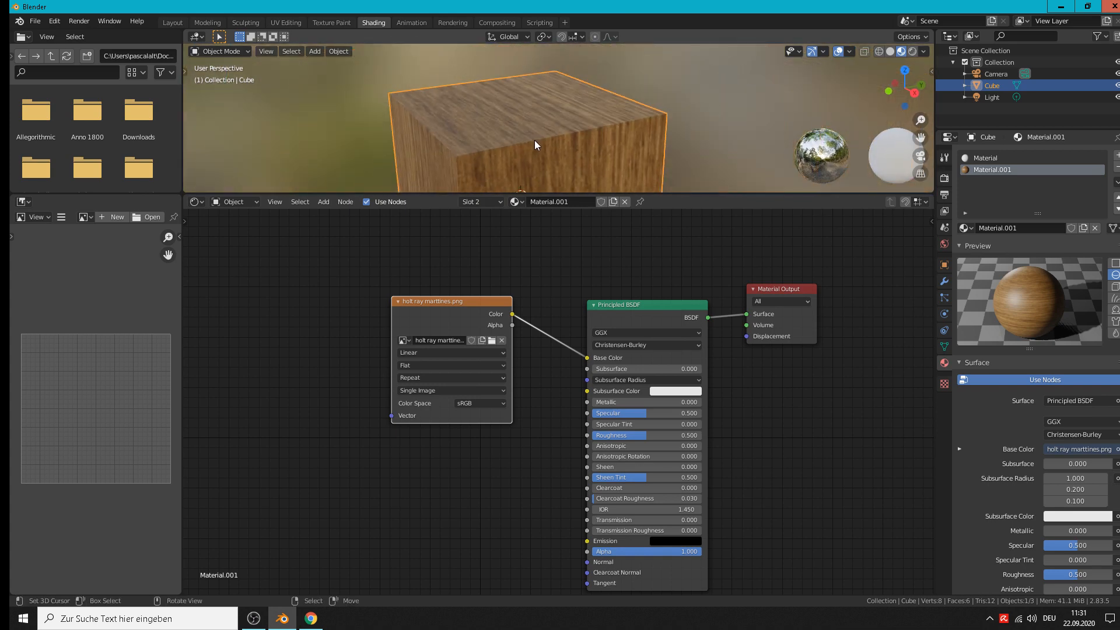
scroll(498, 122, up, 3)
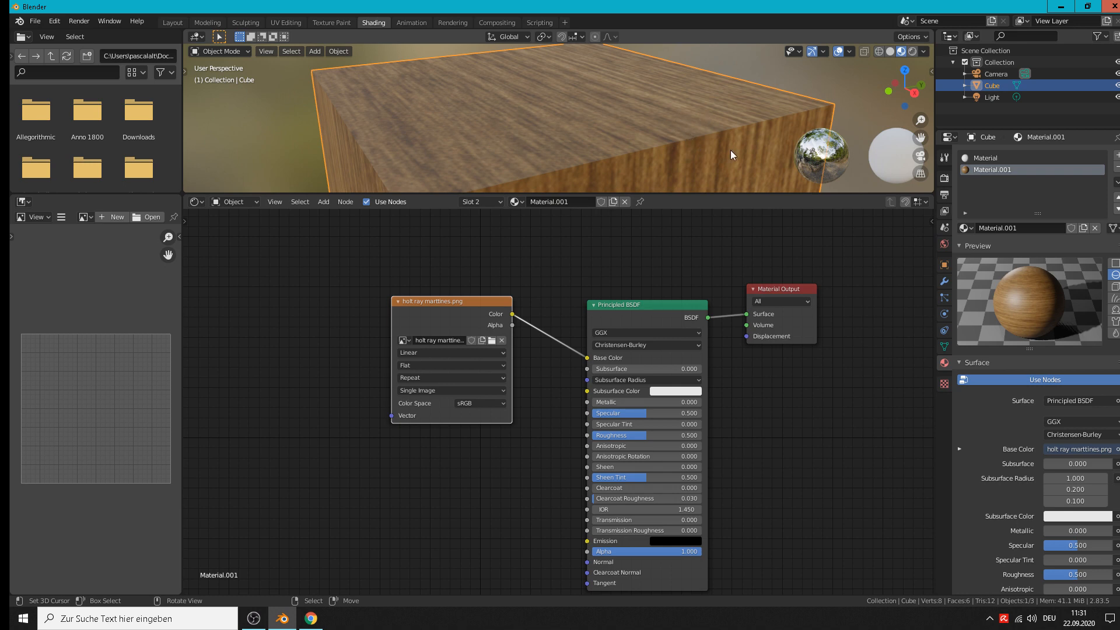
scroll(730, 149, down, 1)
middle_drag(731, 149, 699, 149)
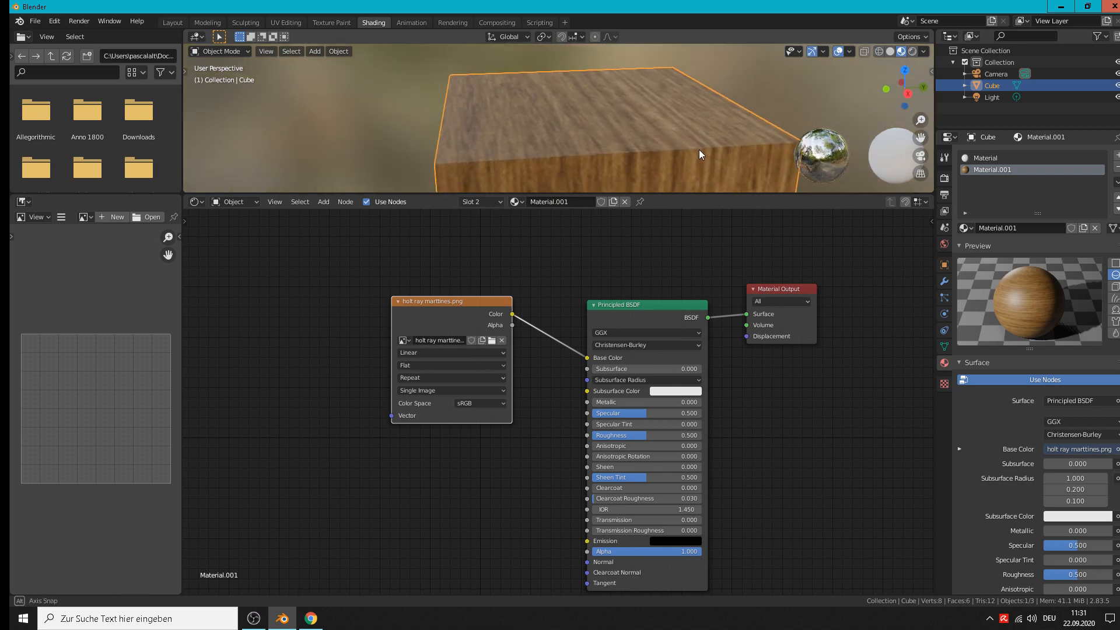
Step: Minimize Blender and return to the Blender Matrix channel page in Chrome, declining the YouTube sign-in prompt
click(1065, 8)
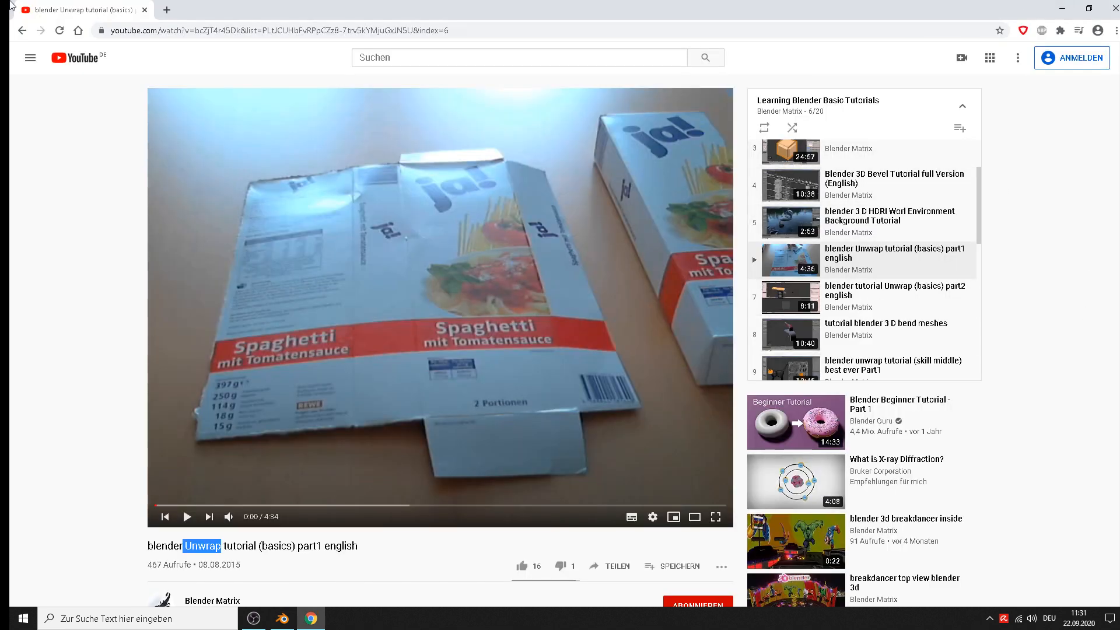
click(27, 30)
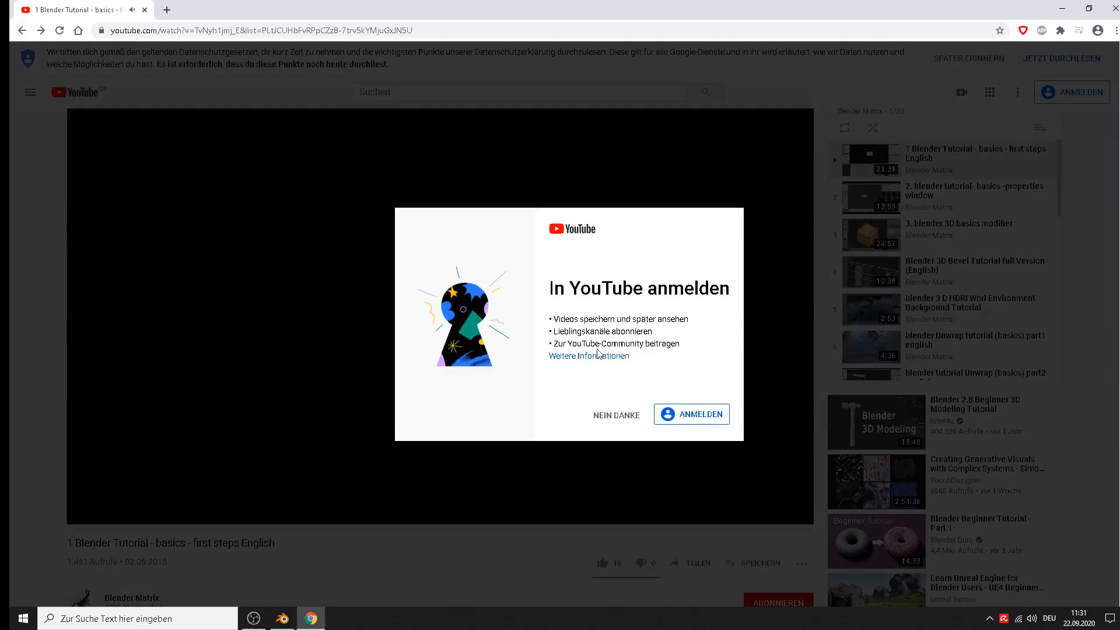
click(630, 419)
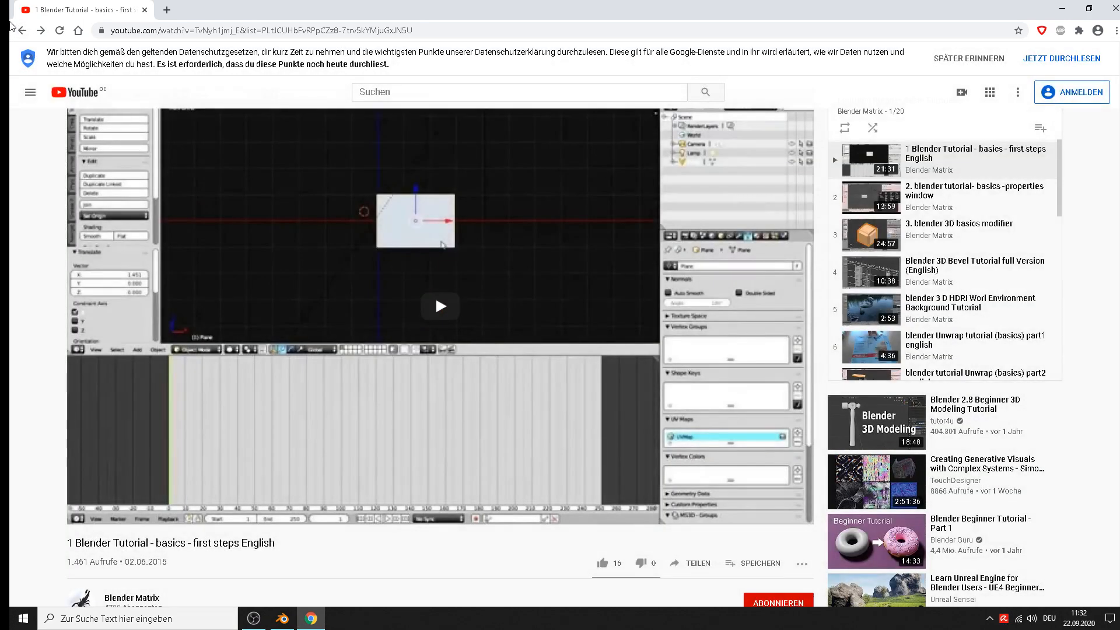
click(22, 31)
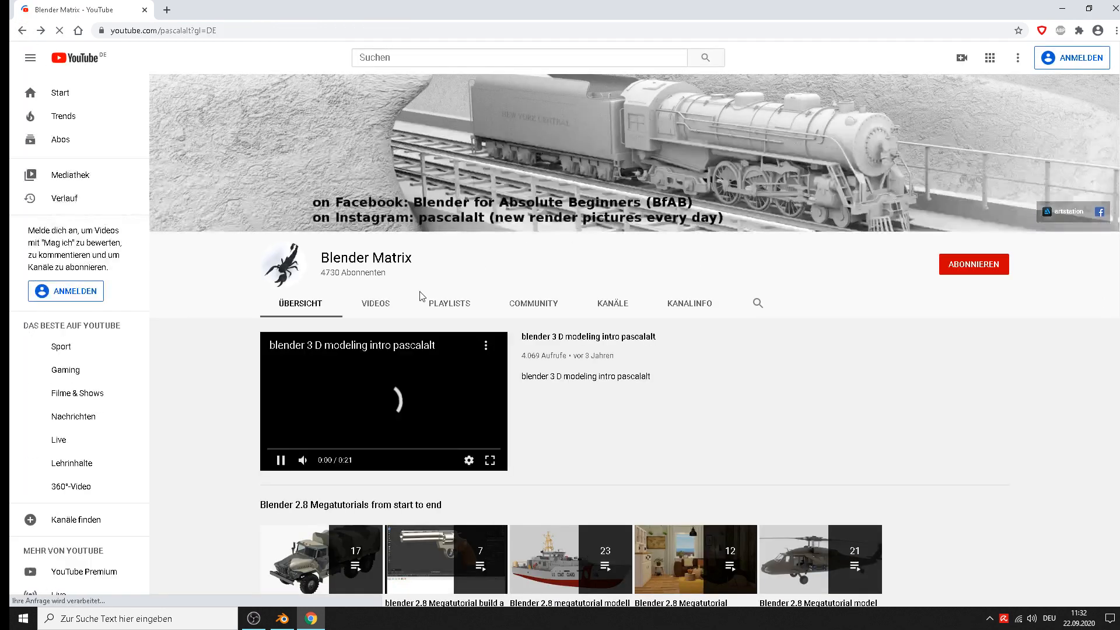
Step: Browse the channel's tutorial lists, open the popular "blender 2.8 texture maps, normalmap, ambient occlusion map, light map, realistic material" video and pause it
scroll(587, 305, down, 9)
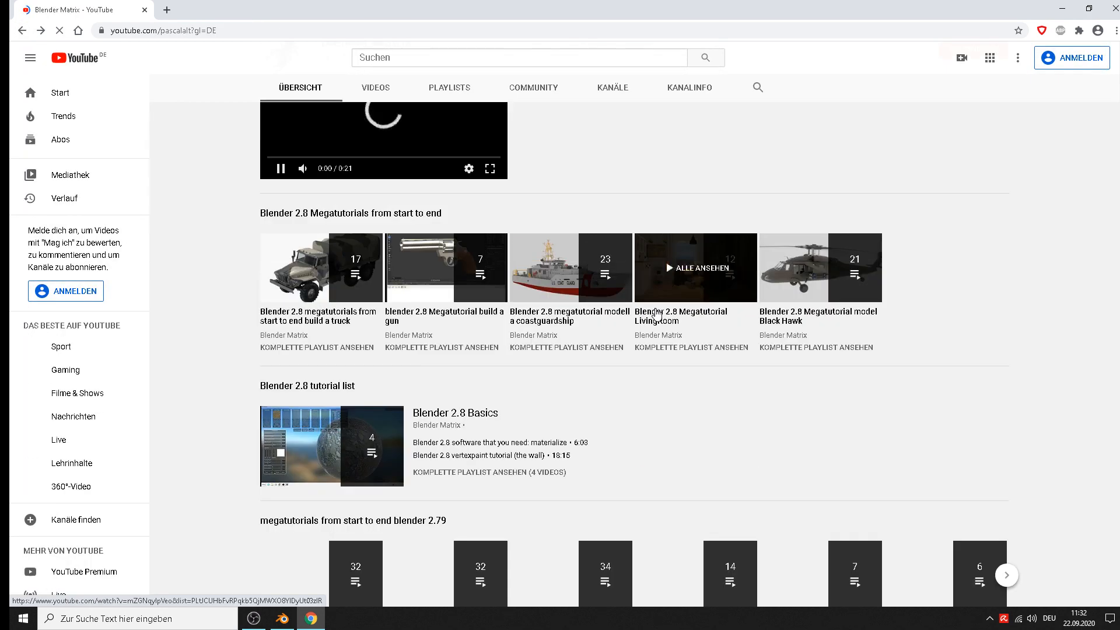
scroll(631, 321, down, 2)
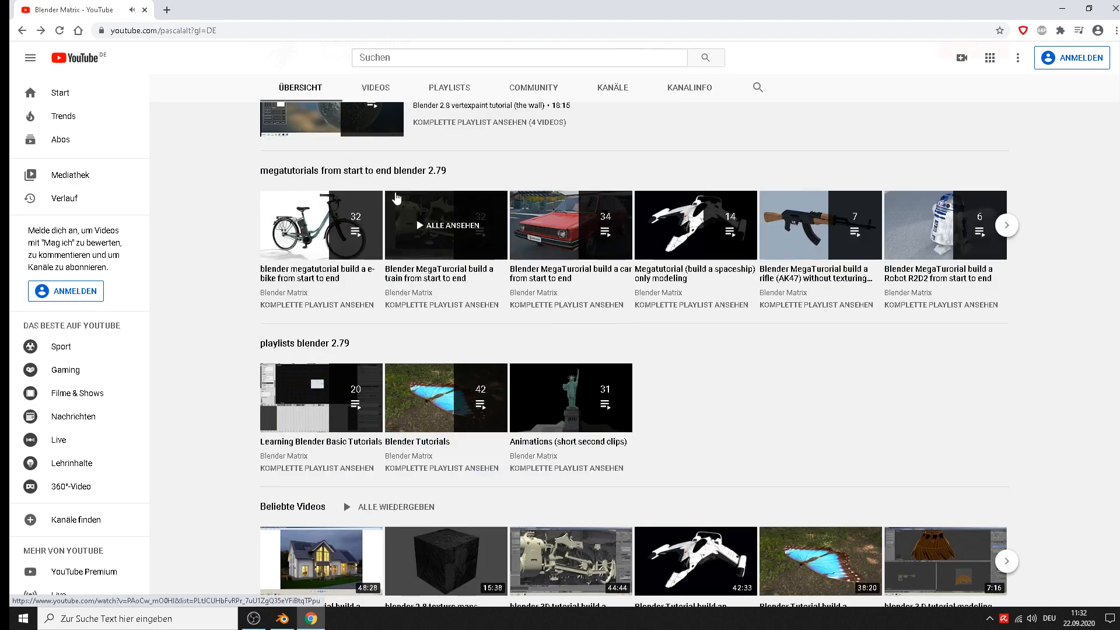
scroll(395, 193, up, 8)
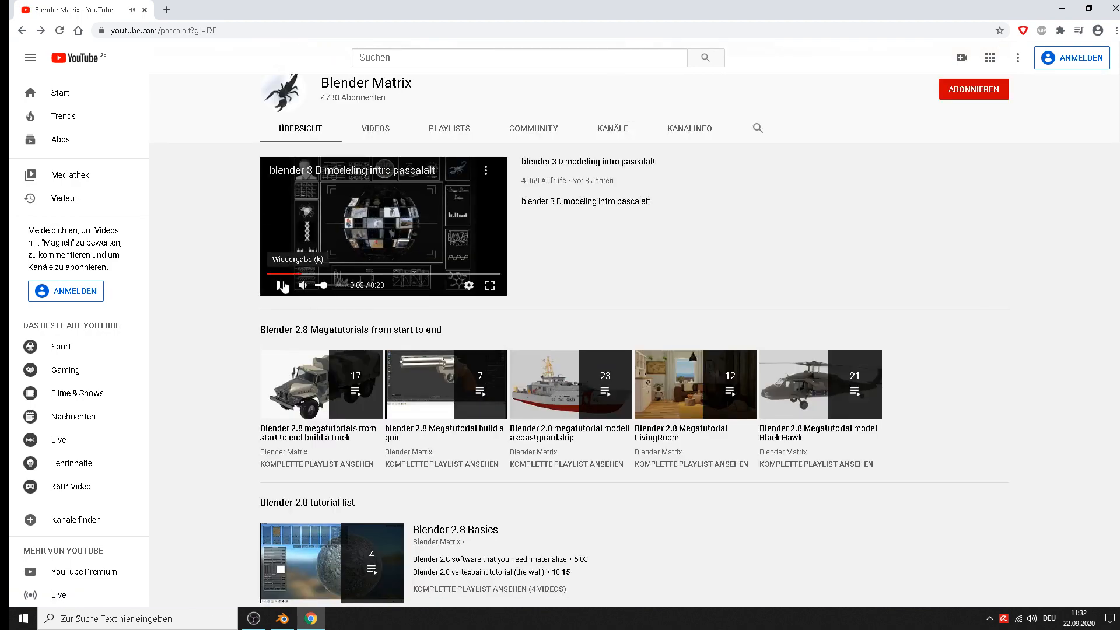
scroll(740, 257, down, 6)
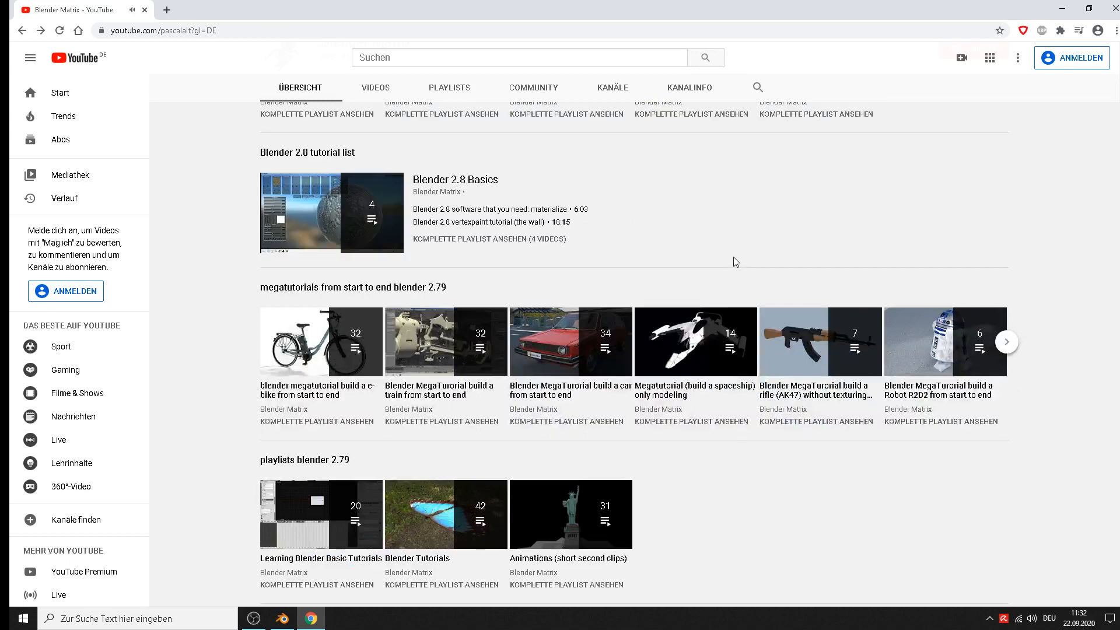
scroll(733, 257, down, 3)
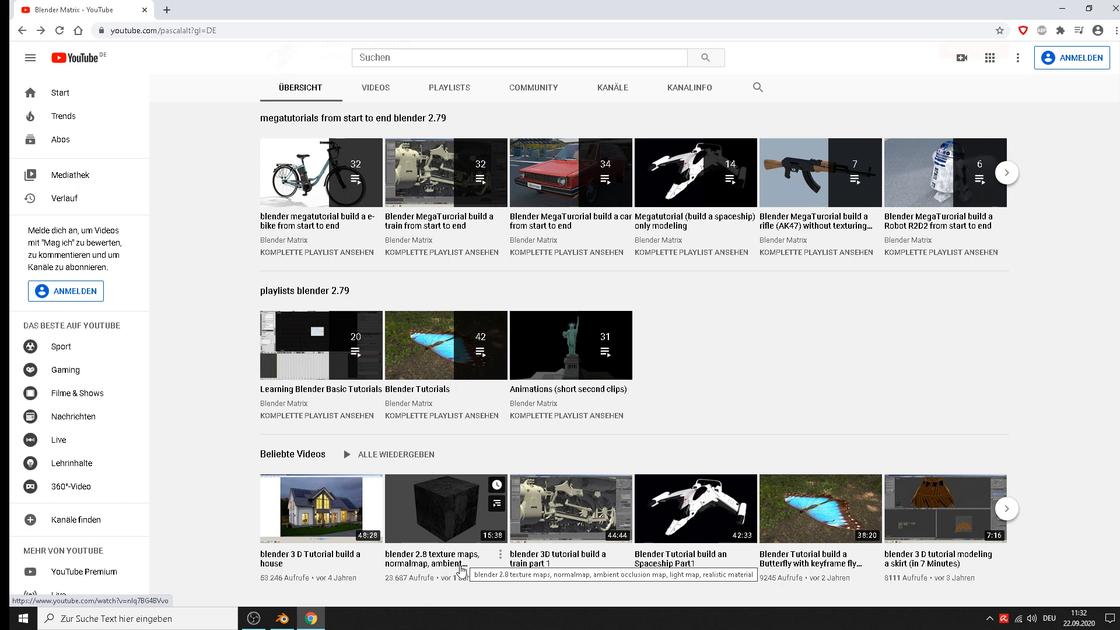
click(455, 526)
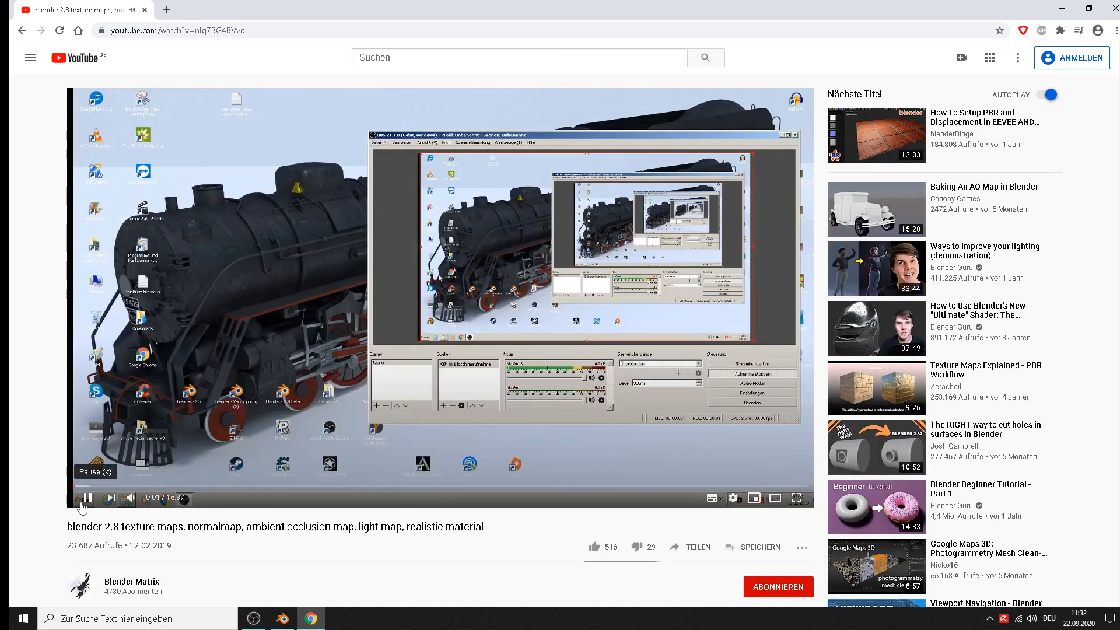
click(81, 505)
Step: Skim the paused texture maps video at about 3:56, 6:09, 8:51 and 10:56, and return to the channel page
click(261, 487)
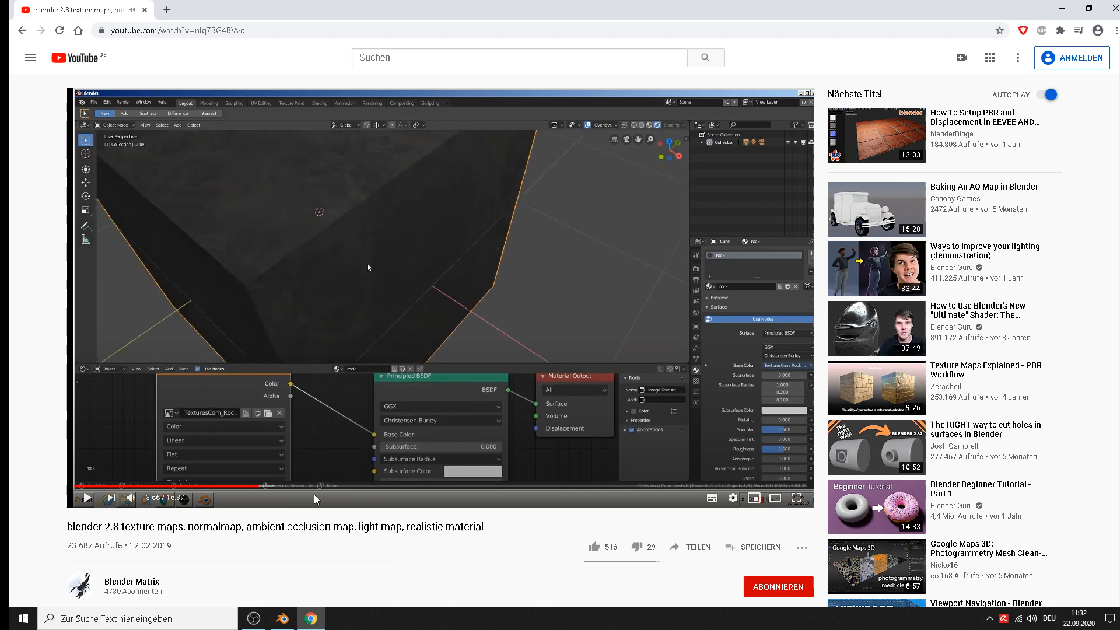
click(363, 488)
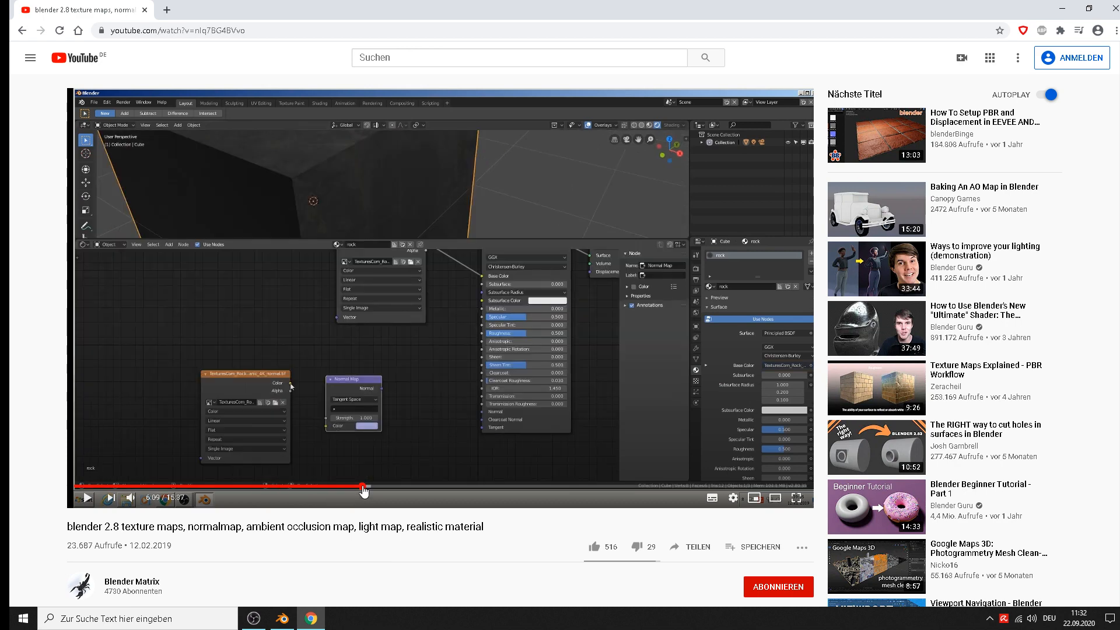
click(489, 488)
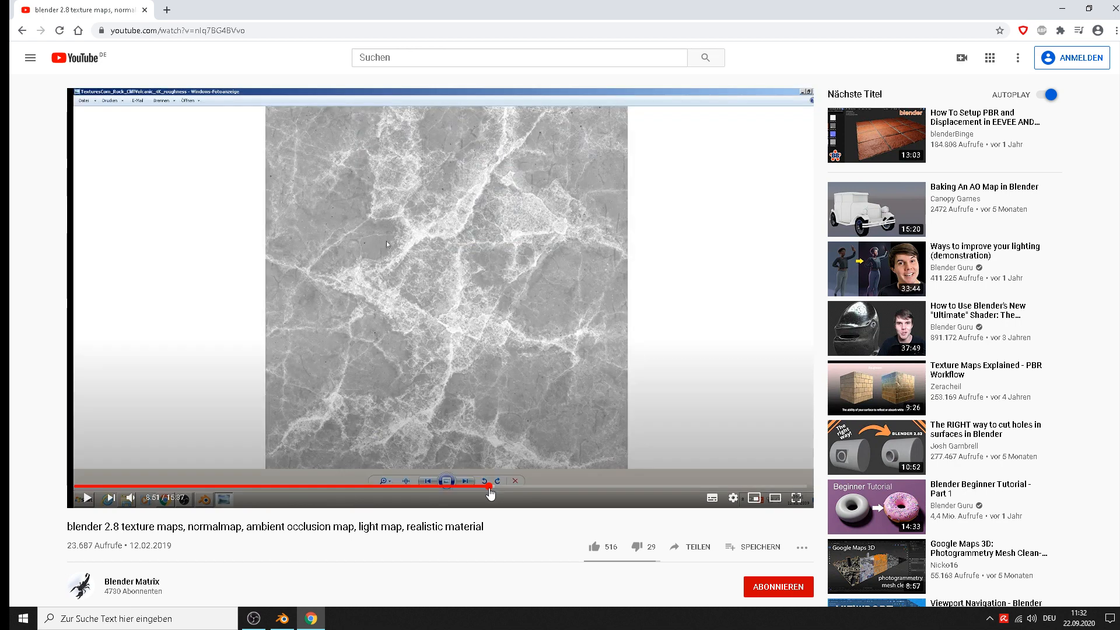
click(588, 481)
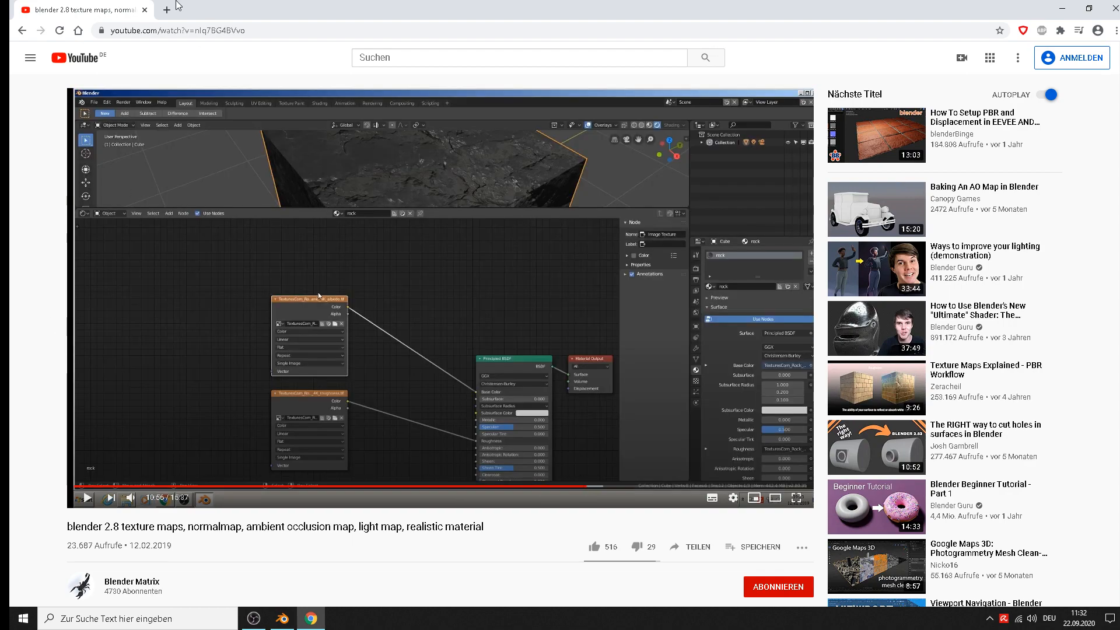
click(21, 31)
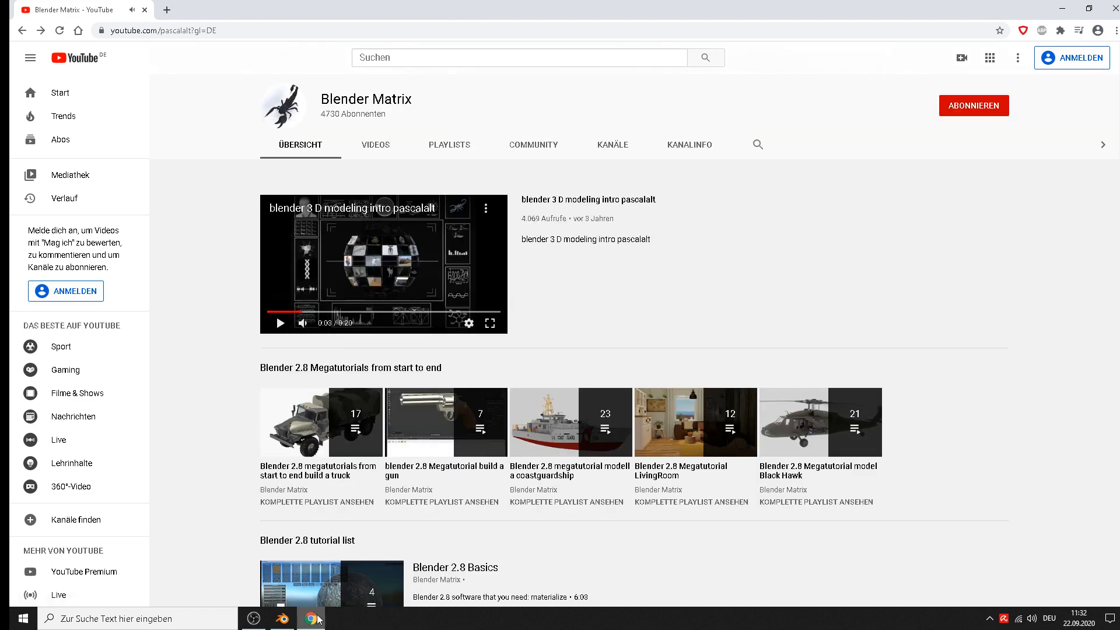
Step: Switch back to Blender and look over the node categories that can be added to the cube's wood material
click(282, 618)
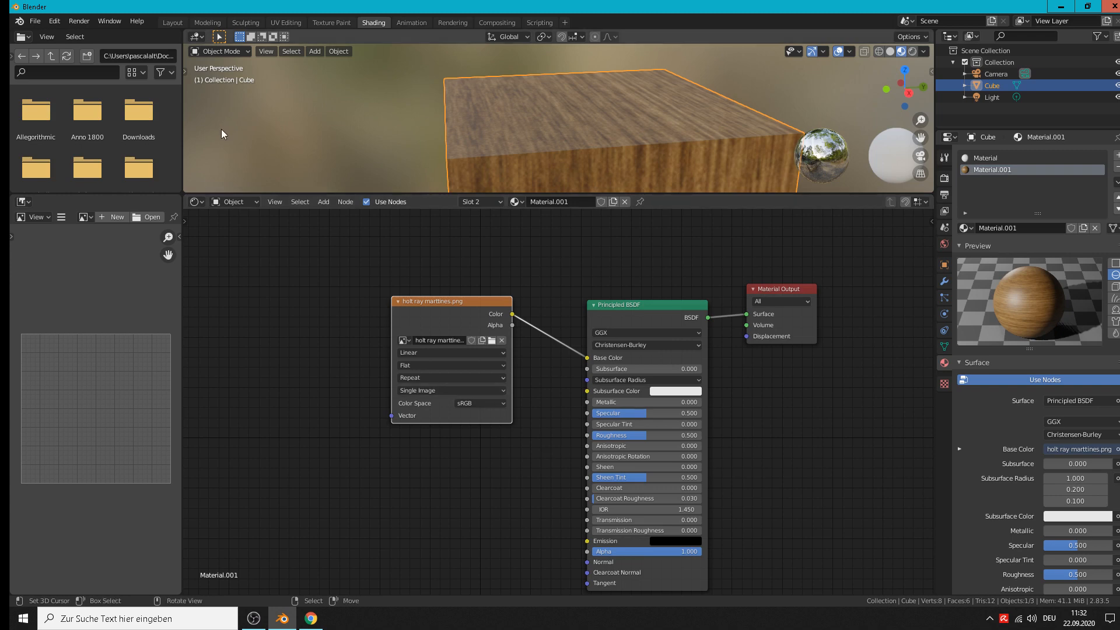
click(324, 203)
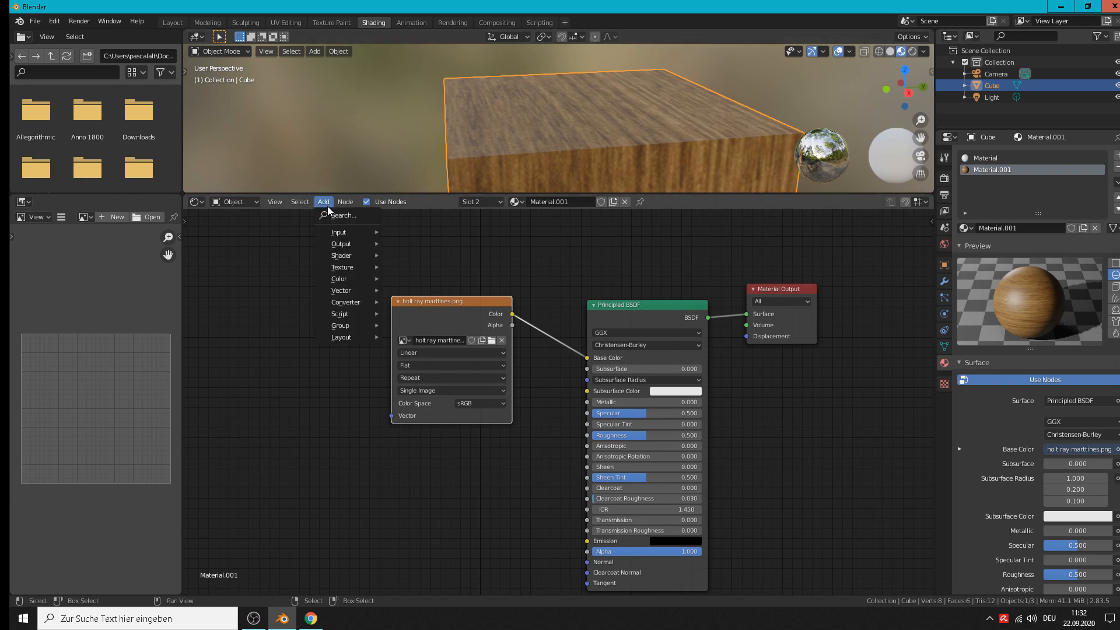
mouse_move(348, 271)
click(415, 246)
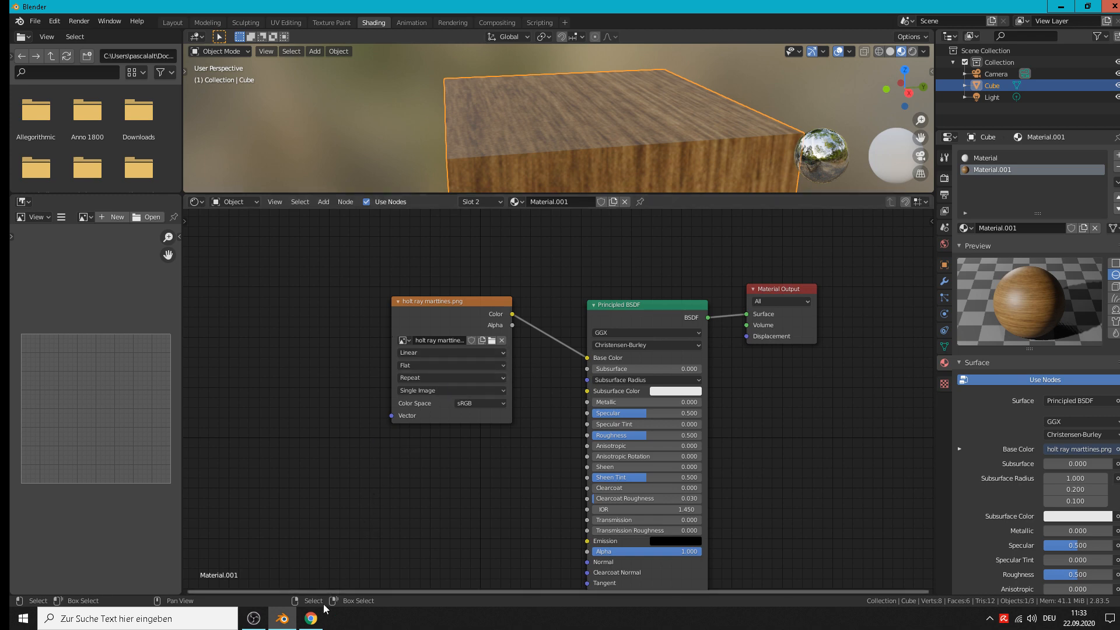
click(252, 624)
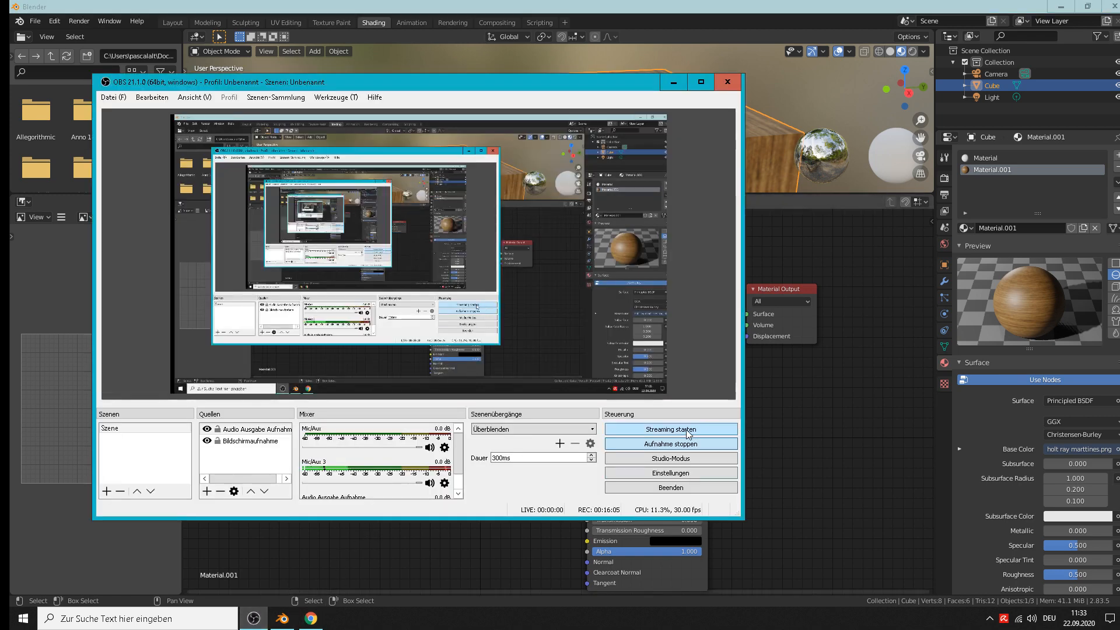